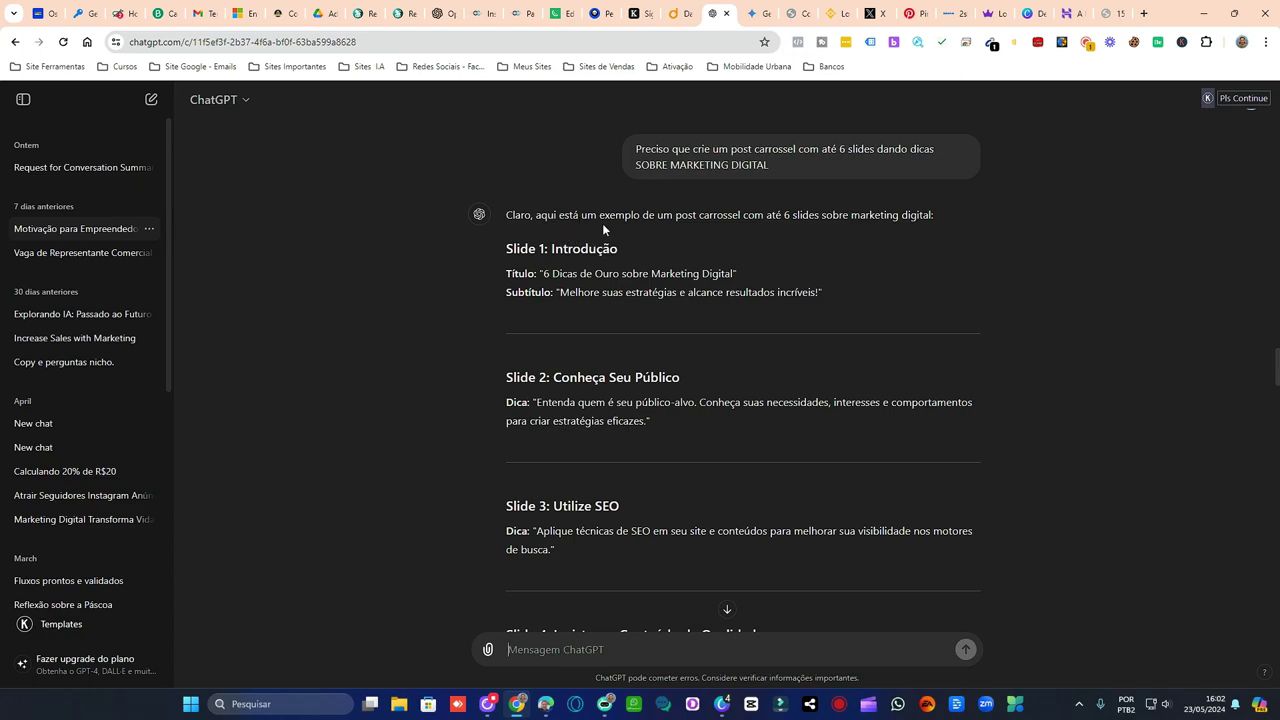
Review the six-slide digital marketing carousel answer with its summary table, and check which ChatGPT models are available
{"action": "scroll", "coordinate": [601, 300], "scroll_direction": "down", "scroll_amount": 5}
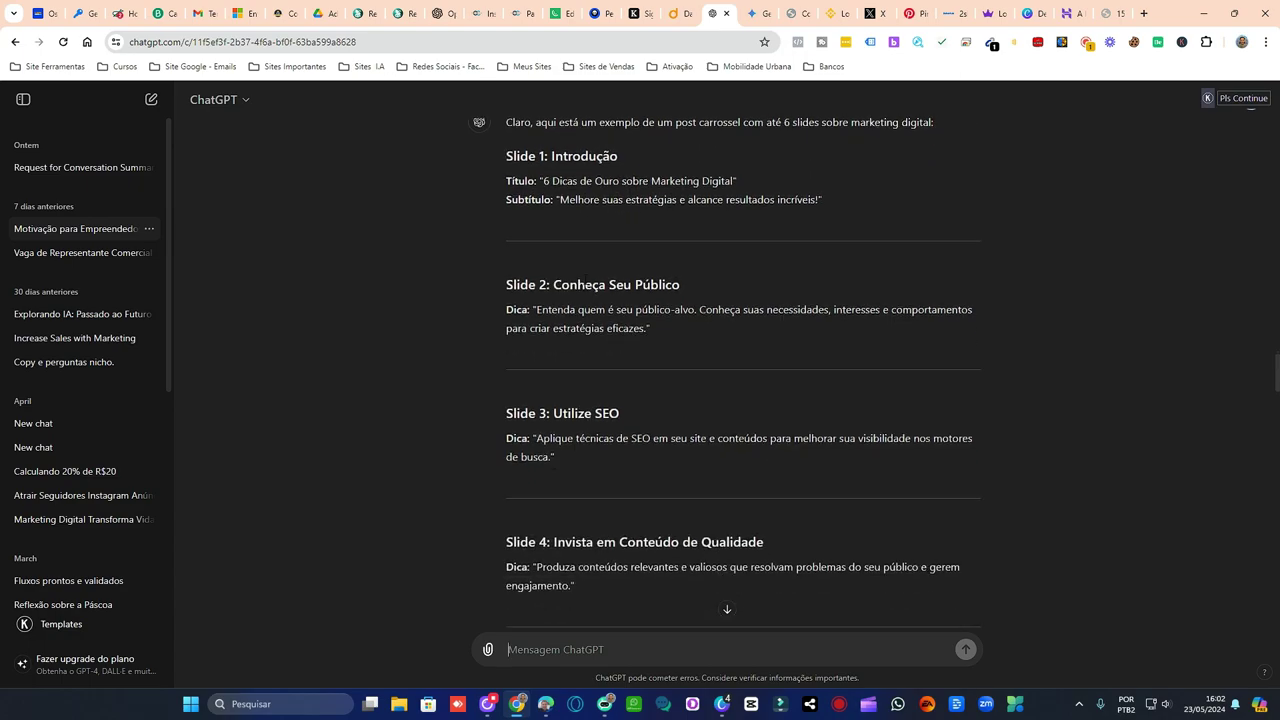
{"action": "scroll", "coordinate": [597, 312], "scroll_direction": "down", "scroll_amount": 3}
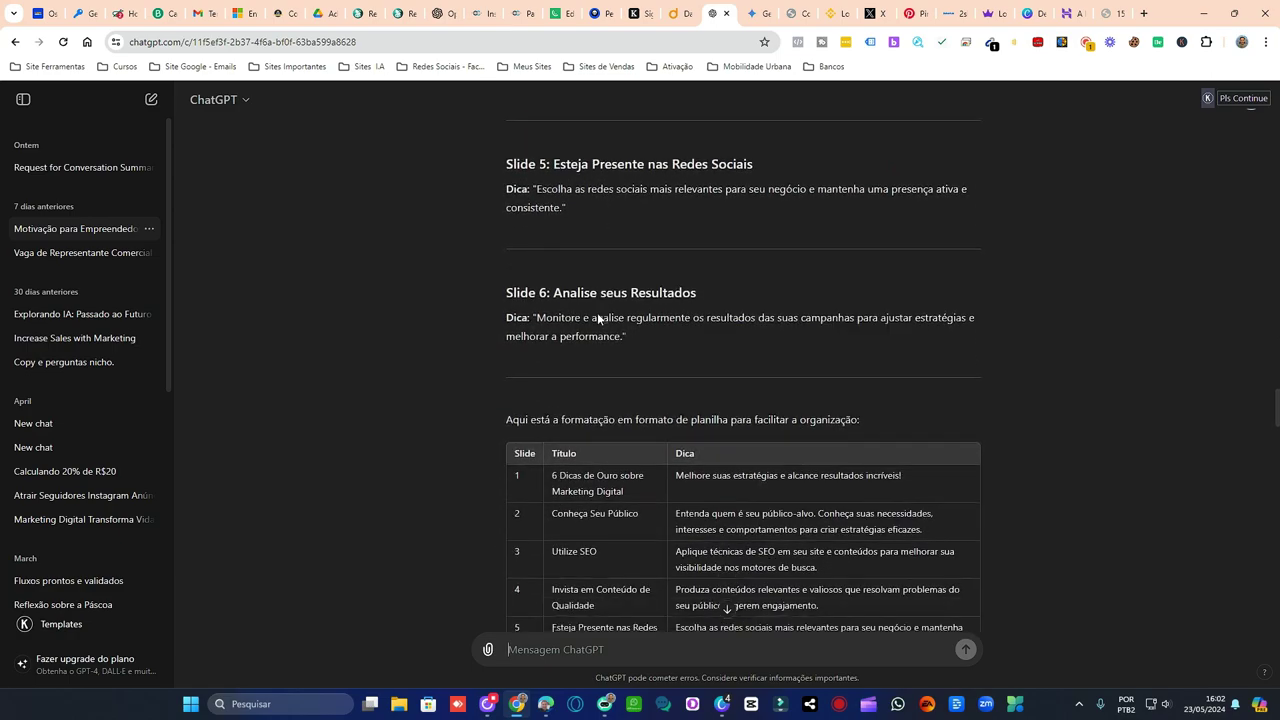
{"action": "scroll", "coordinate": [739, 311], "scroll_direction": "down", "scroll_amount": 1}
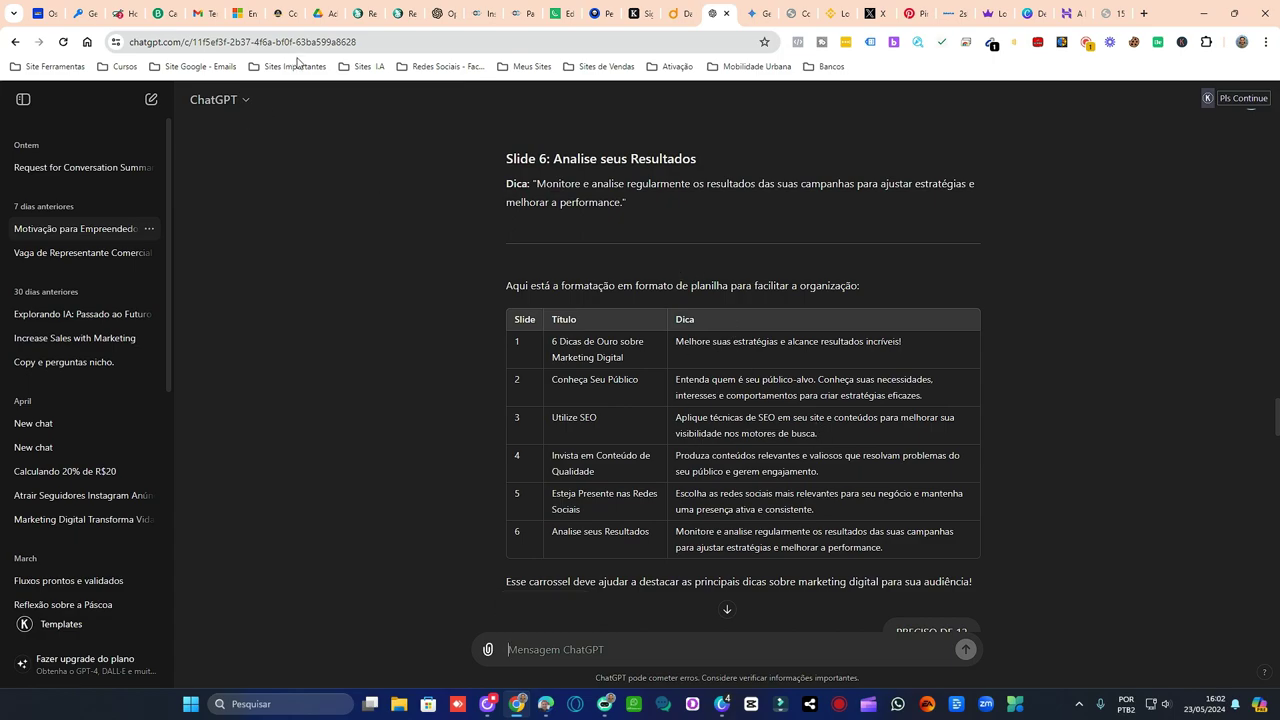
{"action": "left_click", "coordinate": [247, 104]}
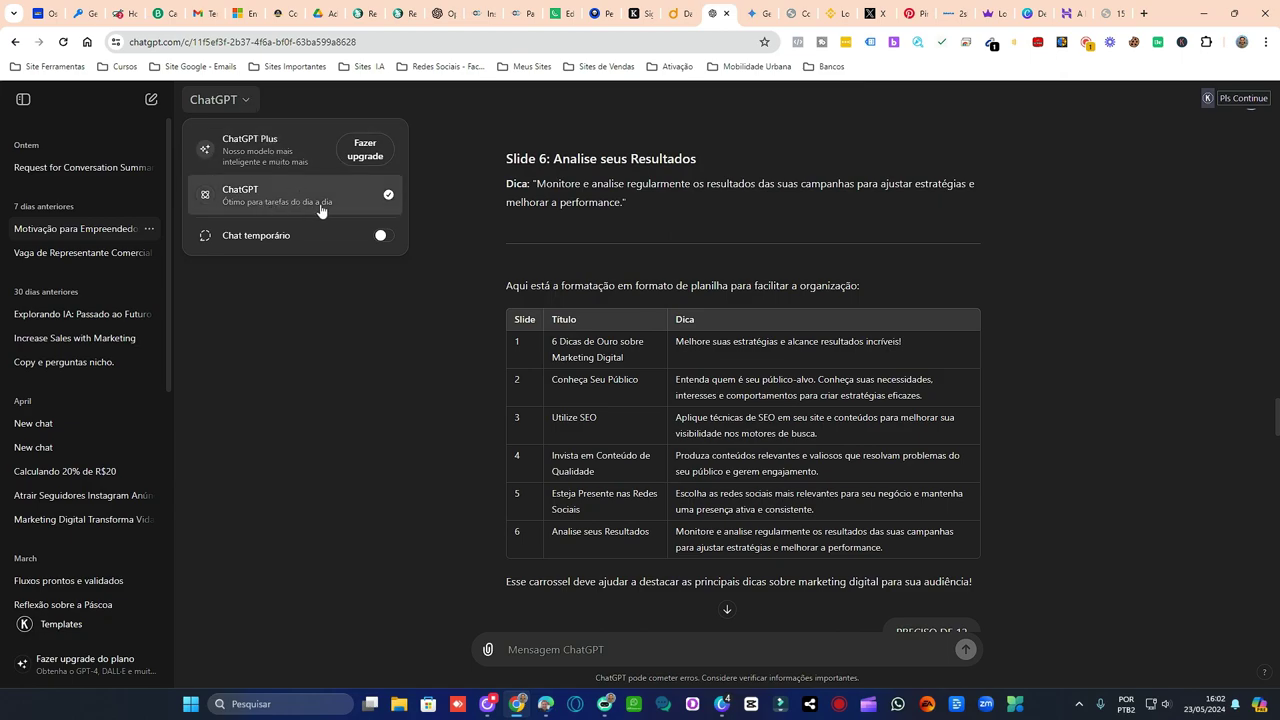
{"action": "left_click", "coordinate": [472, 118]}
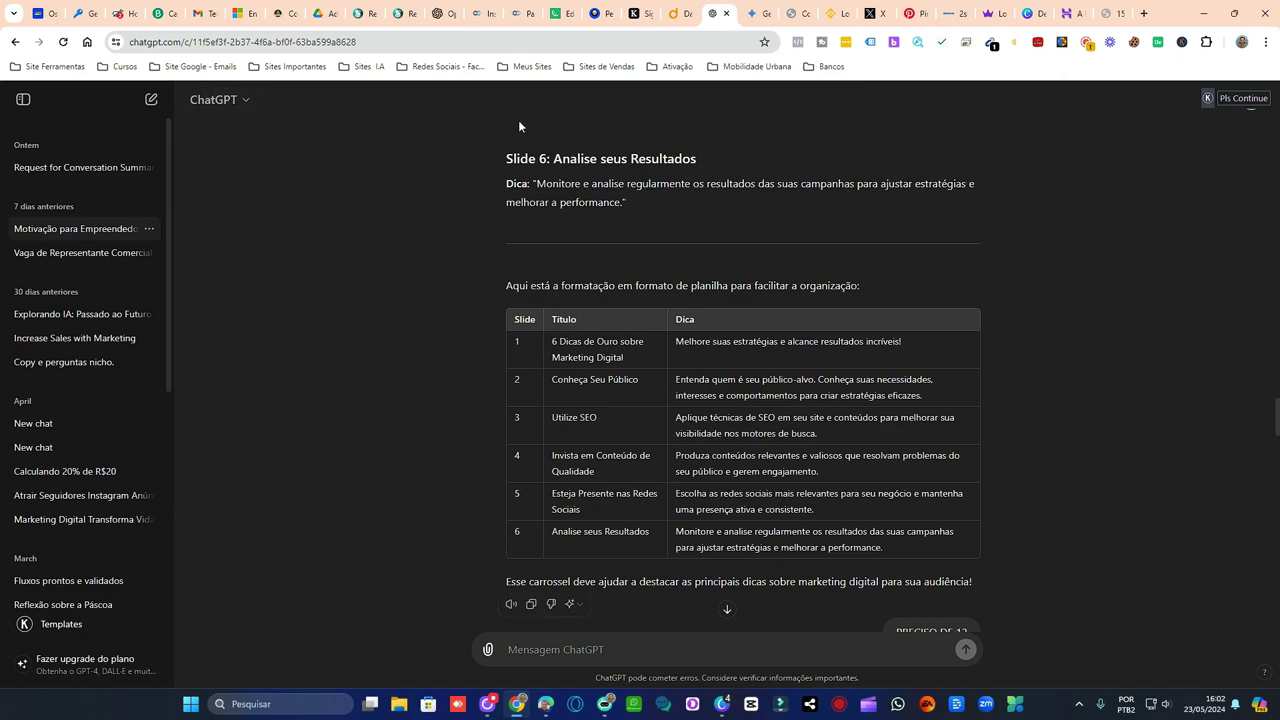
{"action": "scroll", "coordinate": [788, 244], "scroll_direction": "down", "scroll_amount": 1}
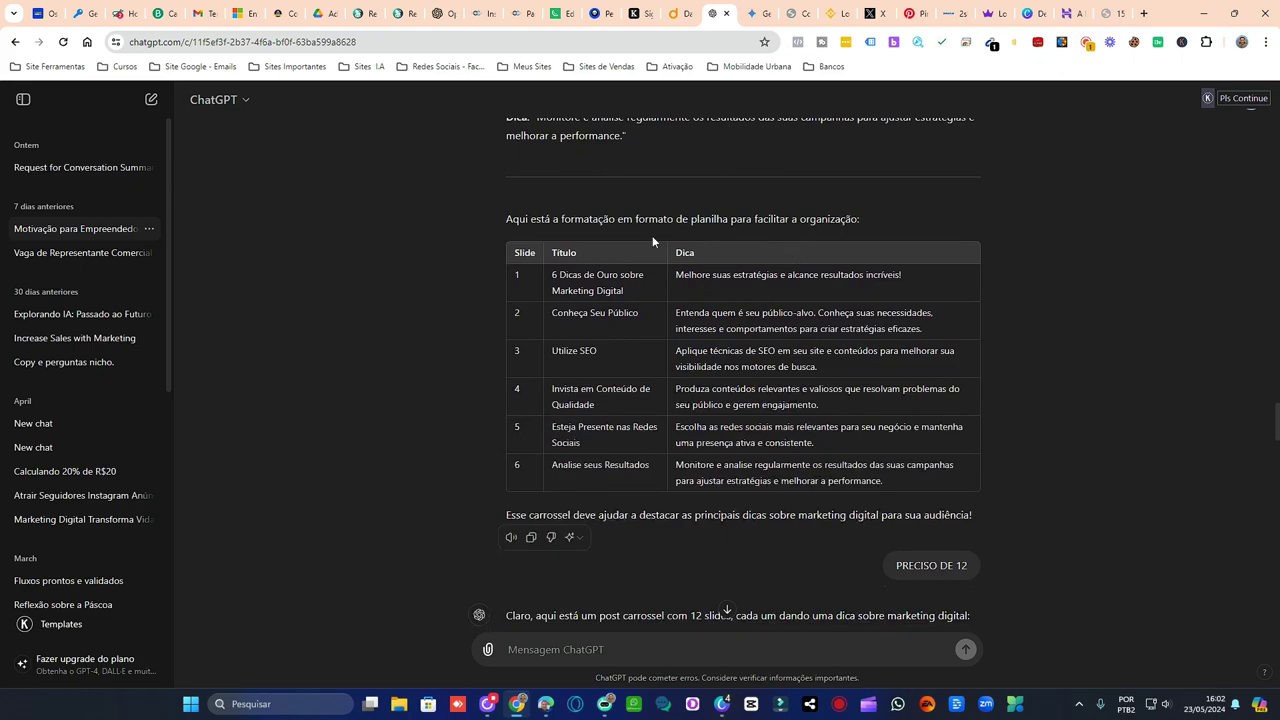
{"action": "scroll", "coordinate": [764, 300], "scroll_direction": "down", "scroll_amount": 3}
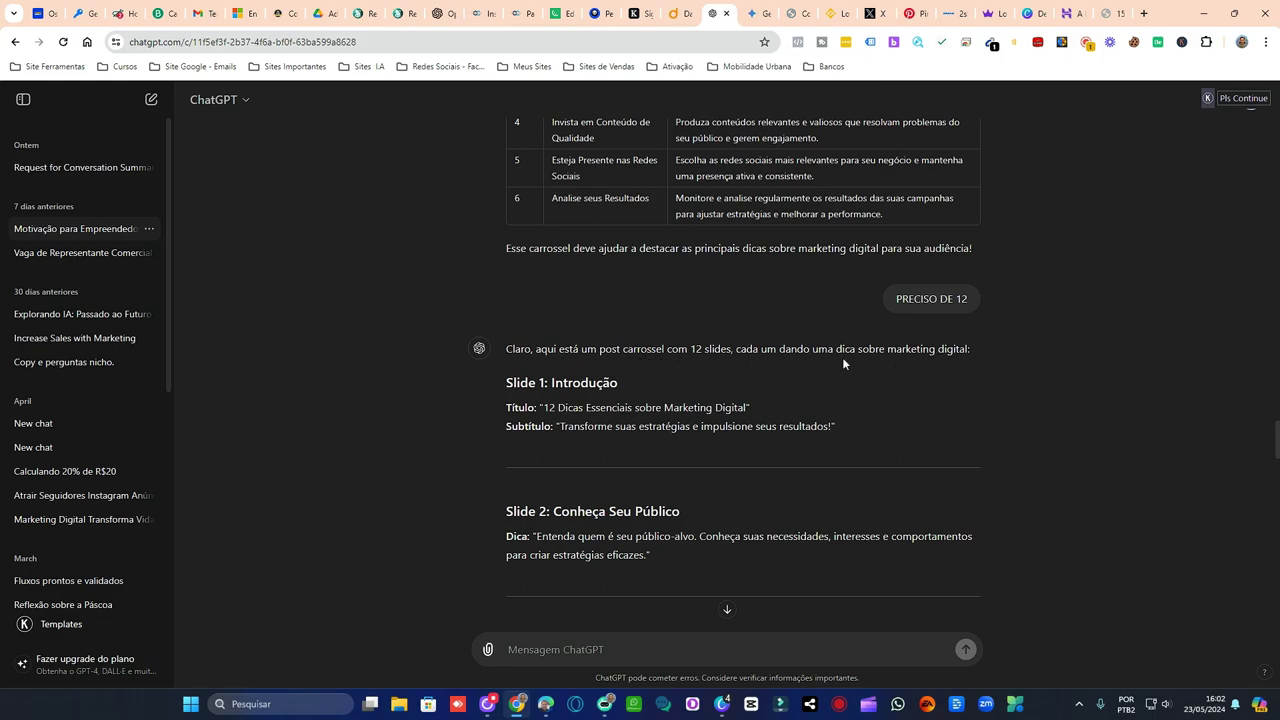
Read through the 12-slide version of the digital marketing carousel down to its table
{"action": "scroll", "coordinate": [843, 362], "scroll_direction": "down", "scroll_amount": 5}
{"action": "scroll", "coordinate": [611, 347], "scroll_direction": "down", "scroll_amount": 8}
{"action": "scroll", "coordinate": [652, 362], "scroll_direction": "down", "scroll_amount": 3}
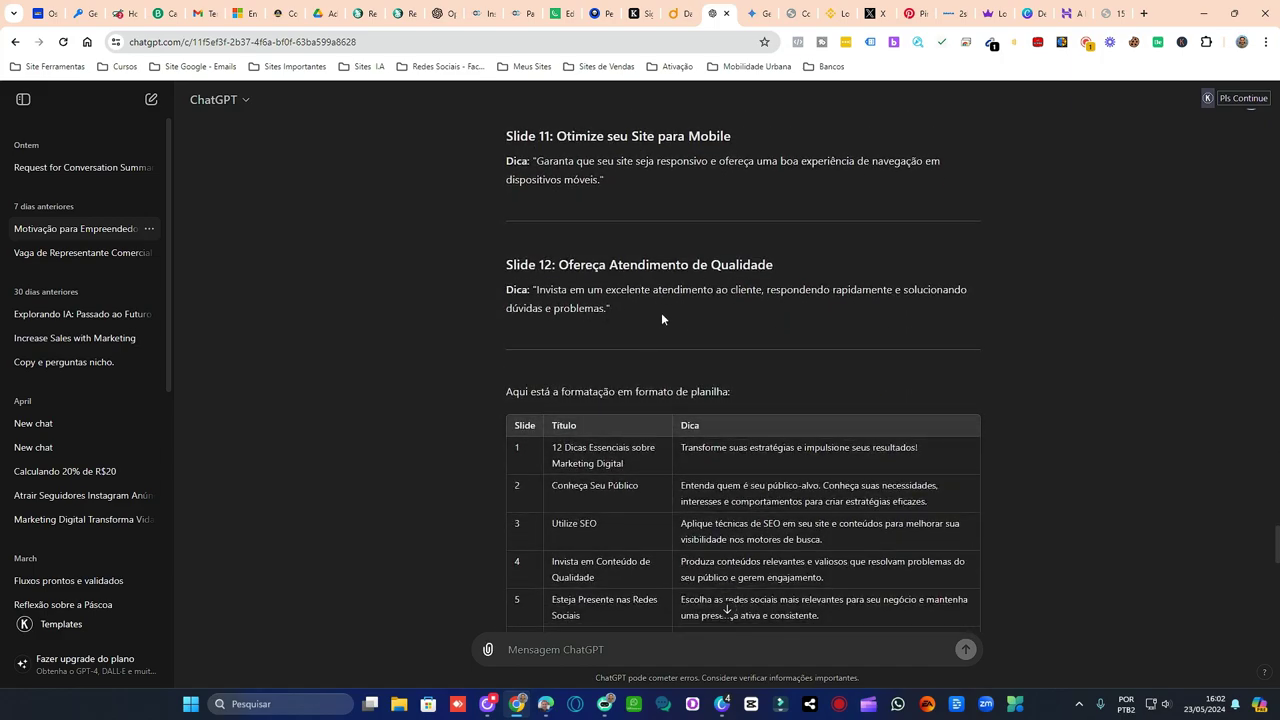
{"action": "scroll", "coordinate": [661, 315], "scroll_direction": "down", "scroll_amount": 1}
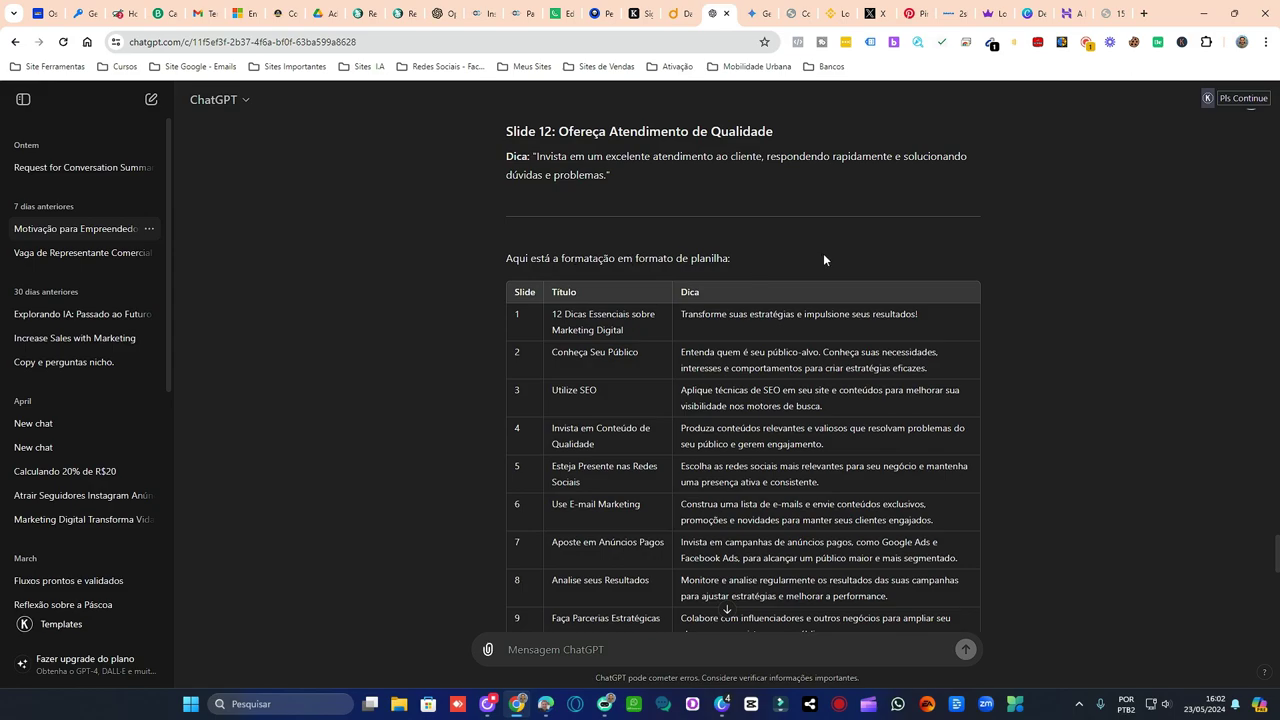
{"action": "scroll", "coordinate": [838, 271], "scroll_direction": "up", "scroll_amount": 1}
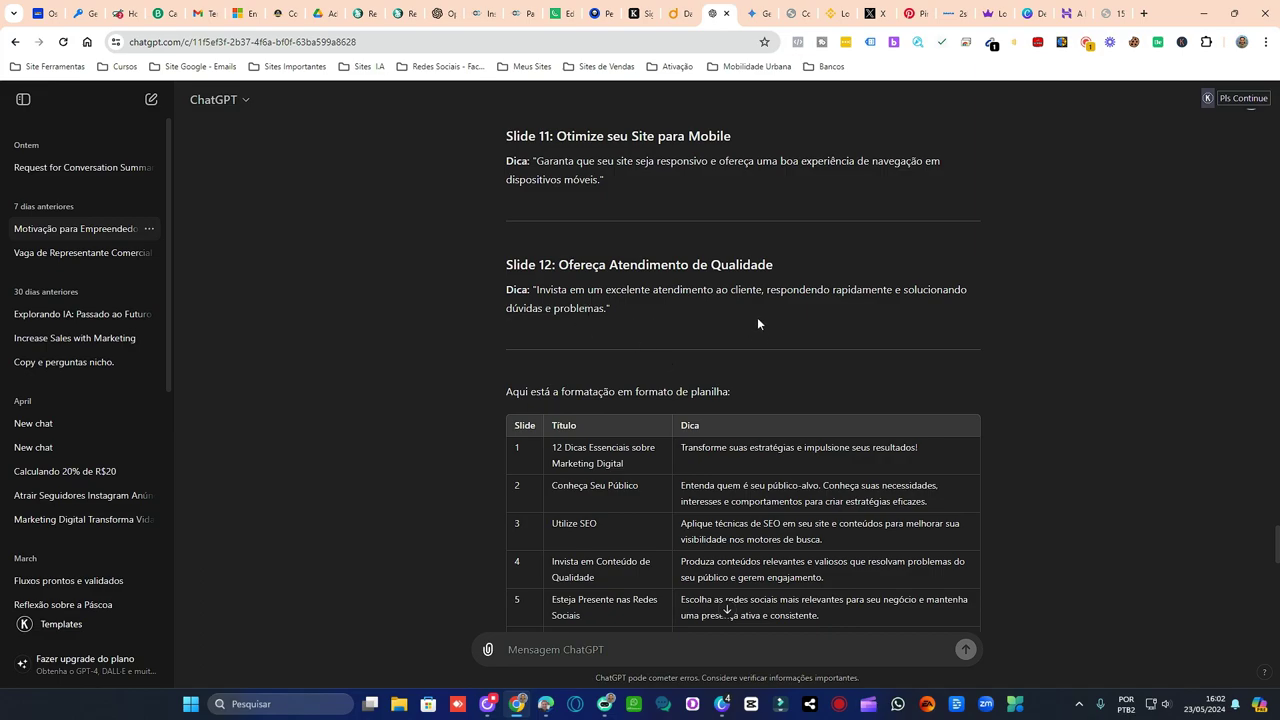
{"action": "scroll", "coordinate": [765, 332], "scroll_direction": "down", "scroll_amount": 1}
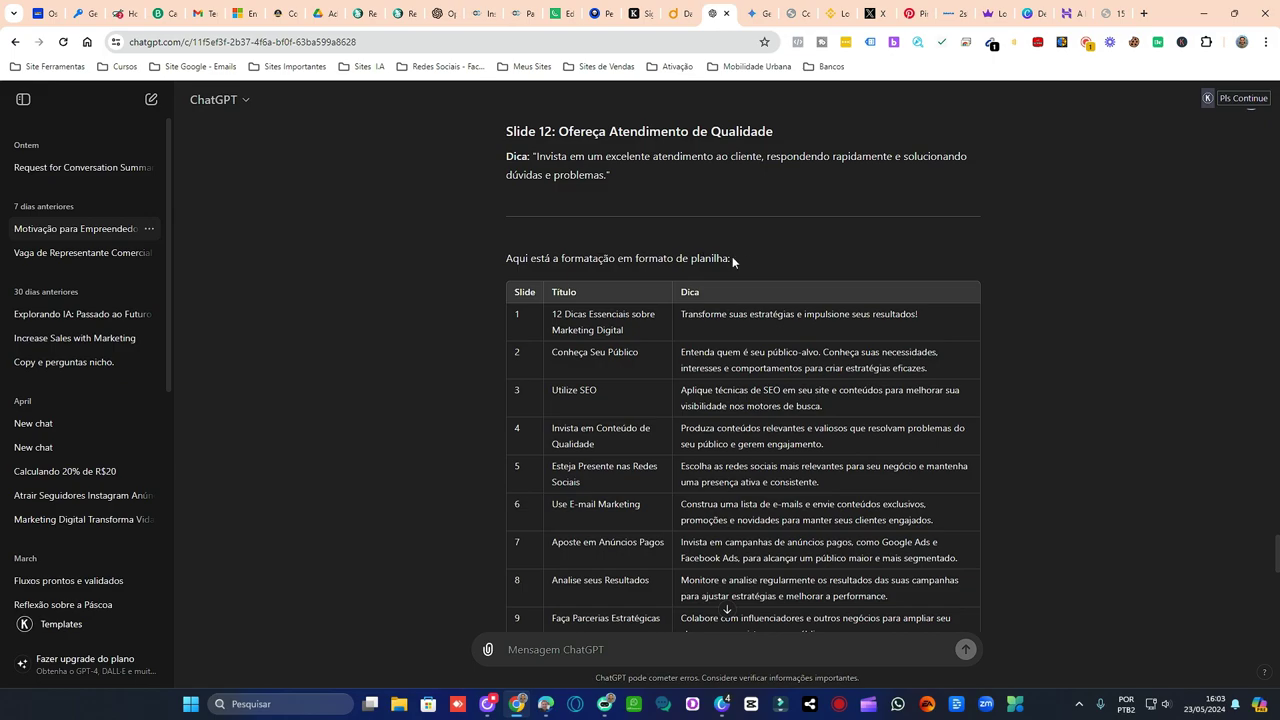
Compare the numbered 12-tip table with the version produced by the request "TIRE OS NUMEROS DA TABELA"
{"action": "scroll", "coordinate": [806, 238], "scroll_direction": "down", "scroll_amount": 4}
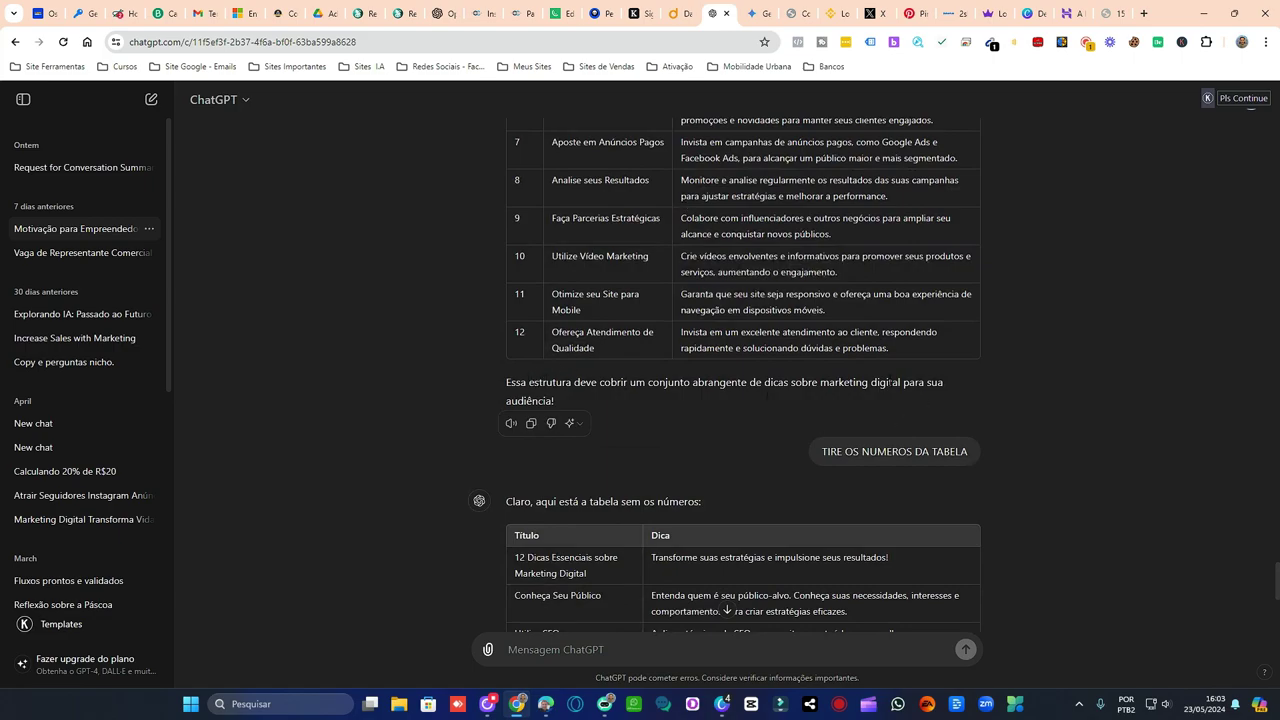
{"action": "scroll", "coordinate": [604, 243], "scroll_direction": "down", "scroll_amount": 1}
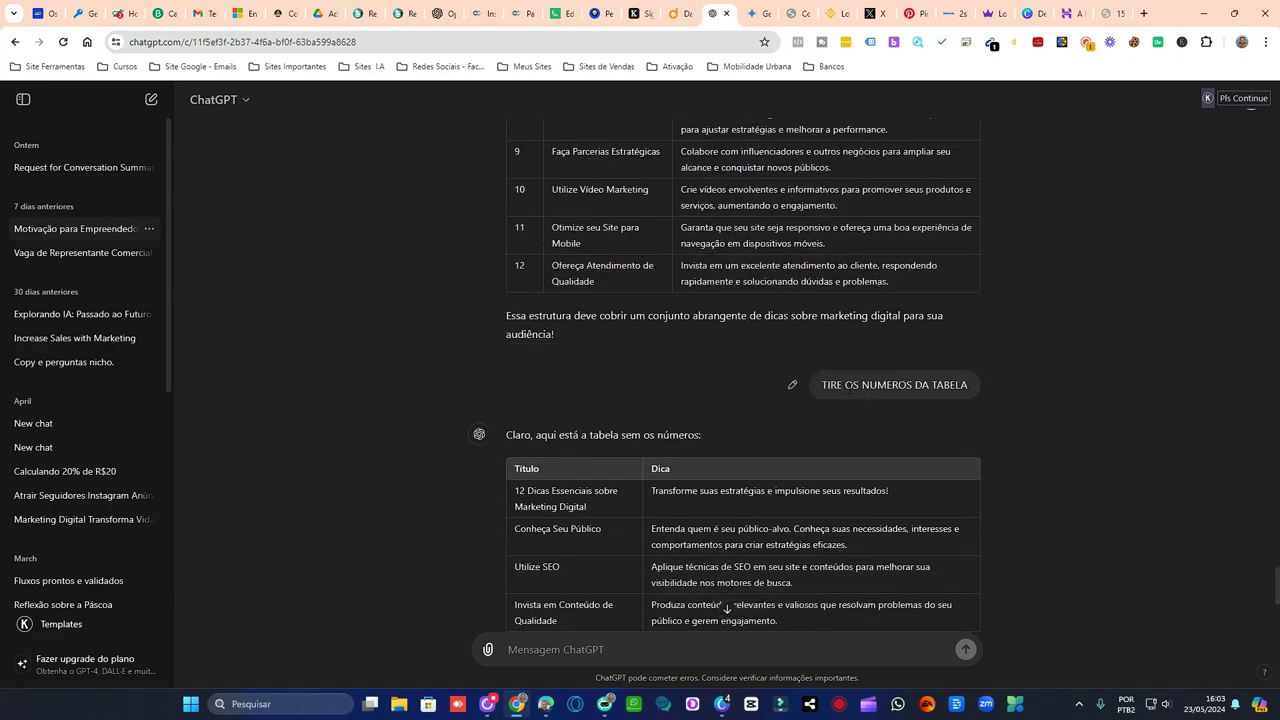
{"action": "scroll", "coordinate": [536, 248], "scroll_direction": "down", "scroll_amount": 2}
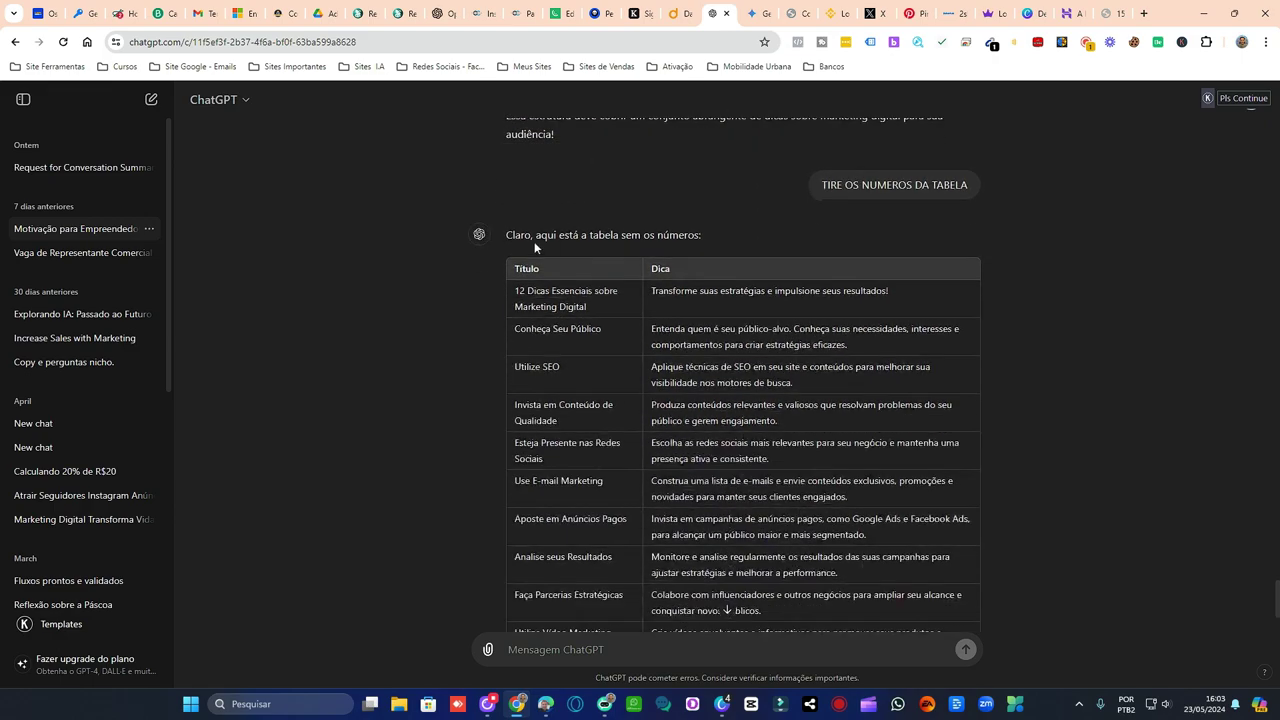
{"action": "scroll", "coordinate": [608, 268], "scroll_direction": "up", "scroll_amount": 5}
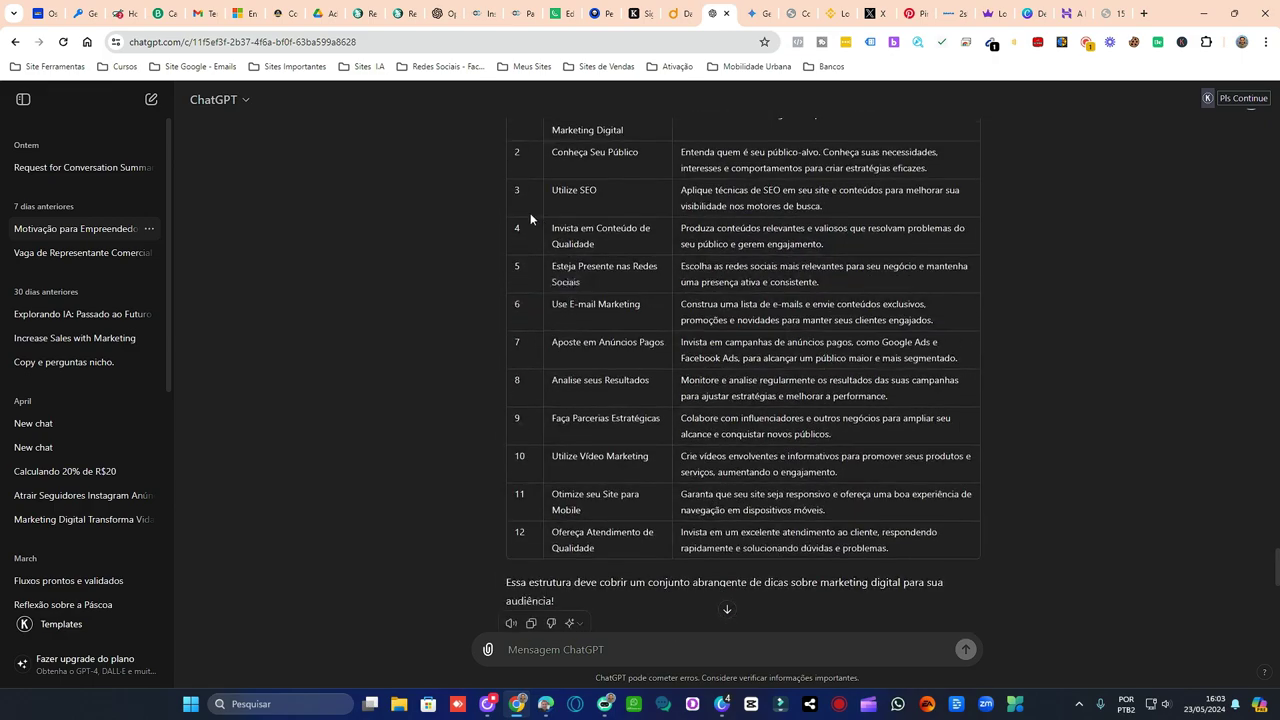
{"action": "scroll", "coordinate": [665, 384], "scroll_direction": "down", "scroll_amount": 5}
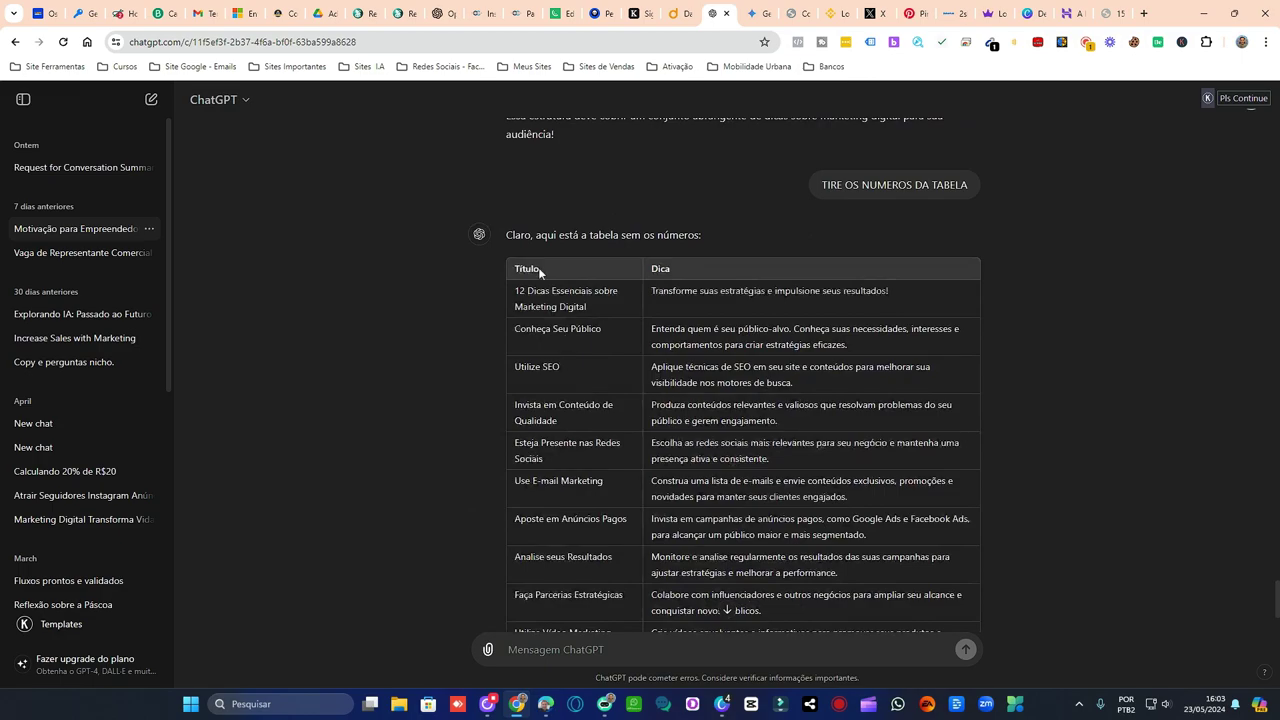
Select all twelve rows of the unnumbered table, from "12 Dicas Essenciais sobre Marketing Digital" to "Ofereça Atendimento de Qualidade", leaving out the header
{"action": "scroll", "coordinate": [538, 267], "scroll_direction": "down", "scroll_amount": 1}
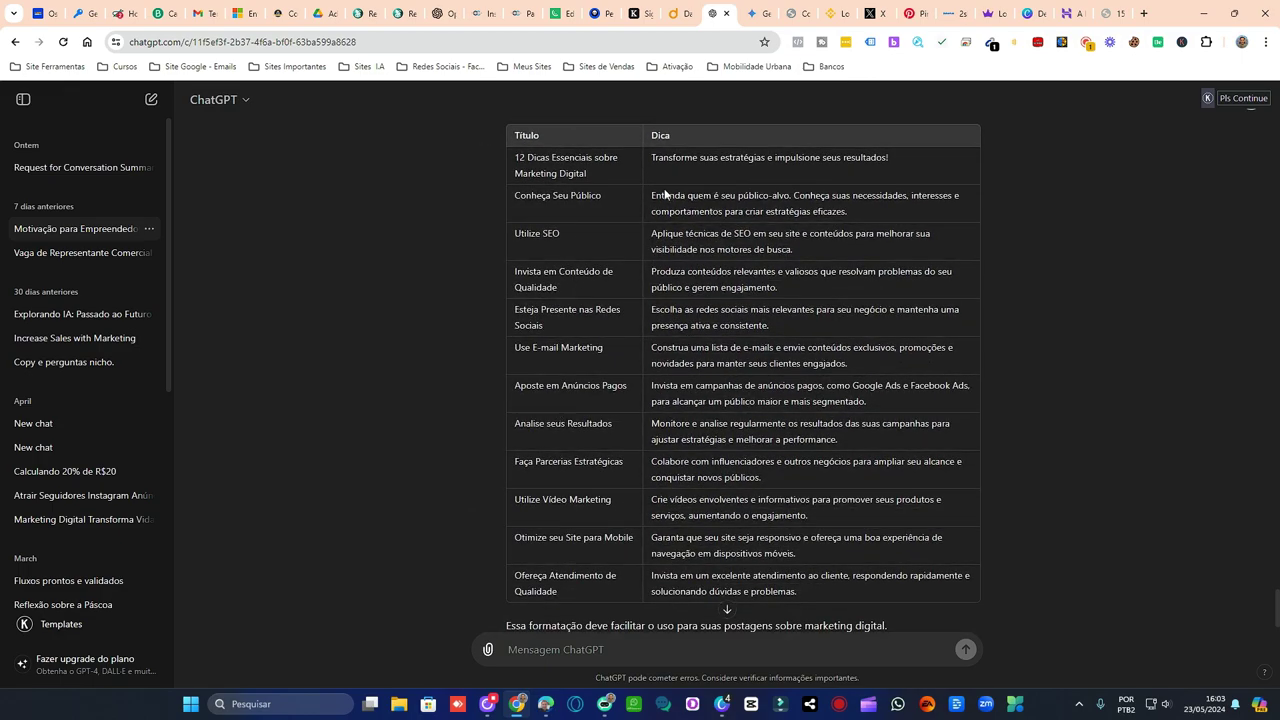
{"action": "scroll", "coordinate": [741, 165], "scroll_direction": "down", "scroll_amount": 1}
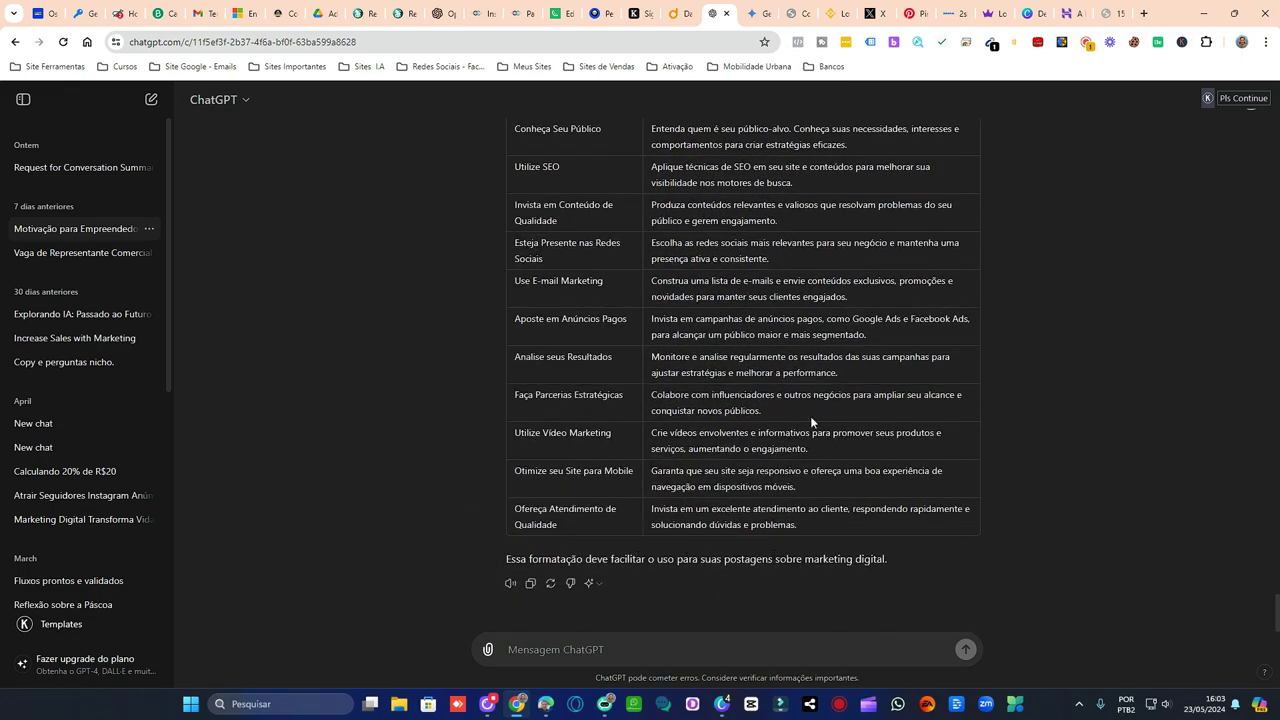
{"action": "scroll", "coordinate": [812, 423], "scroll_direction": "up", "scroll_amount": 1}
{"action": "left_click_drag", "start_coordinate": [514, 157], "coordinate": [848, 580]}
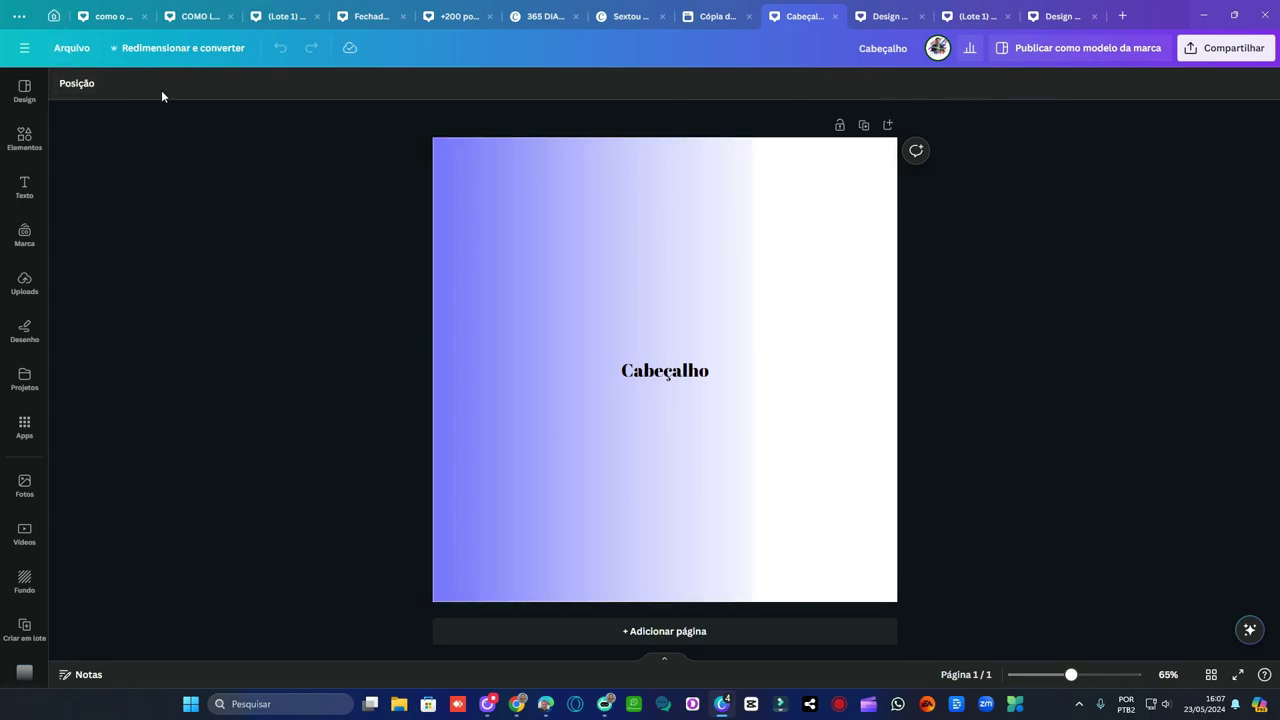
Create a blank square Instagram post of 1080 px × 1080 px in Canva from the social media formats
{"action": "left_click", "coordinate": [53, 16]}
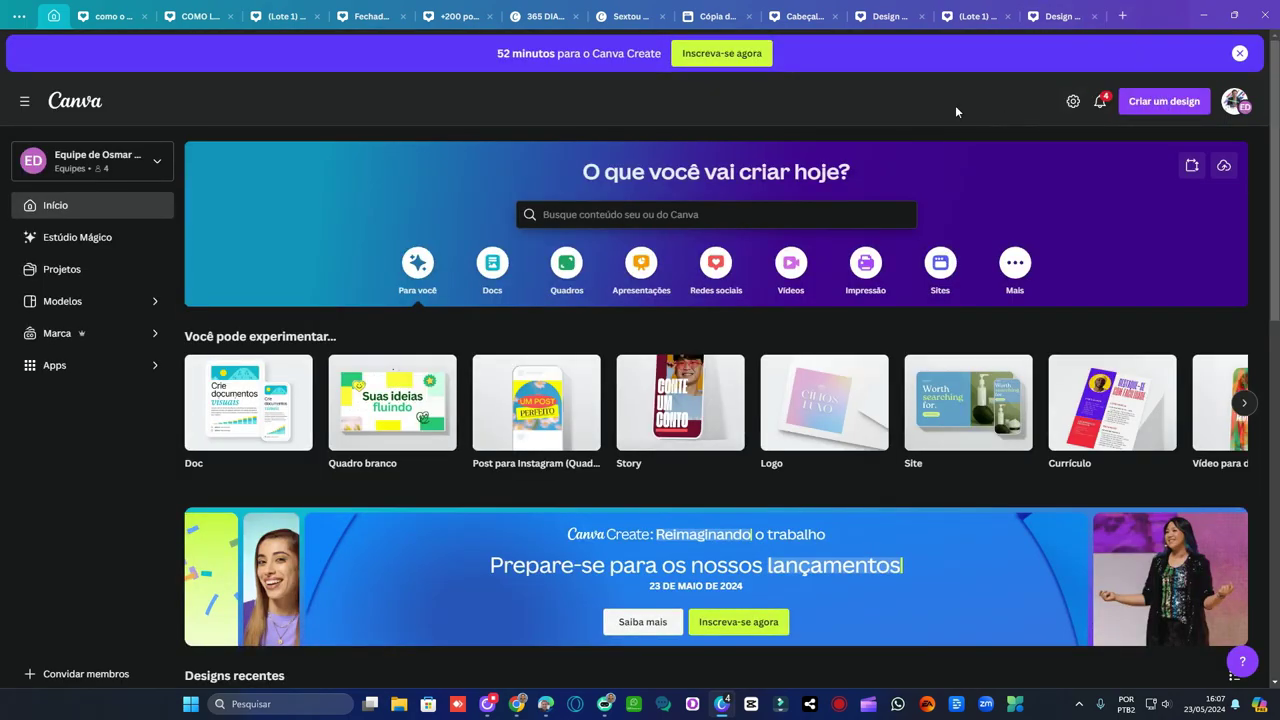
{"action": "left_click", "coordinate": [716, 264]}
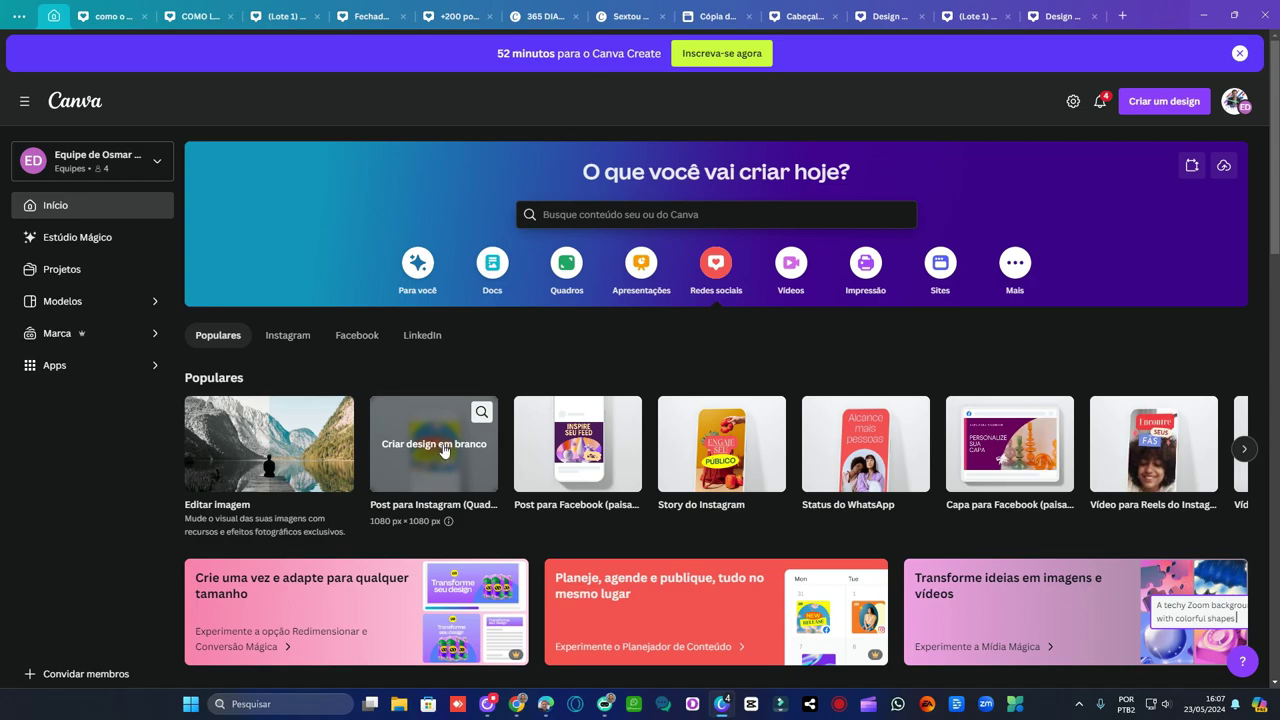
{"action": "left_click", "coordinate": [445, 446]}
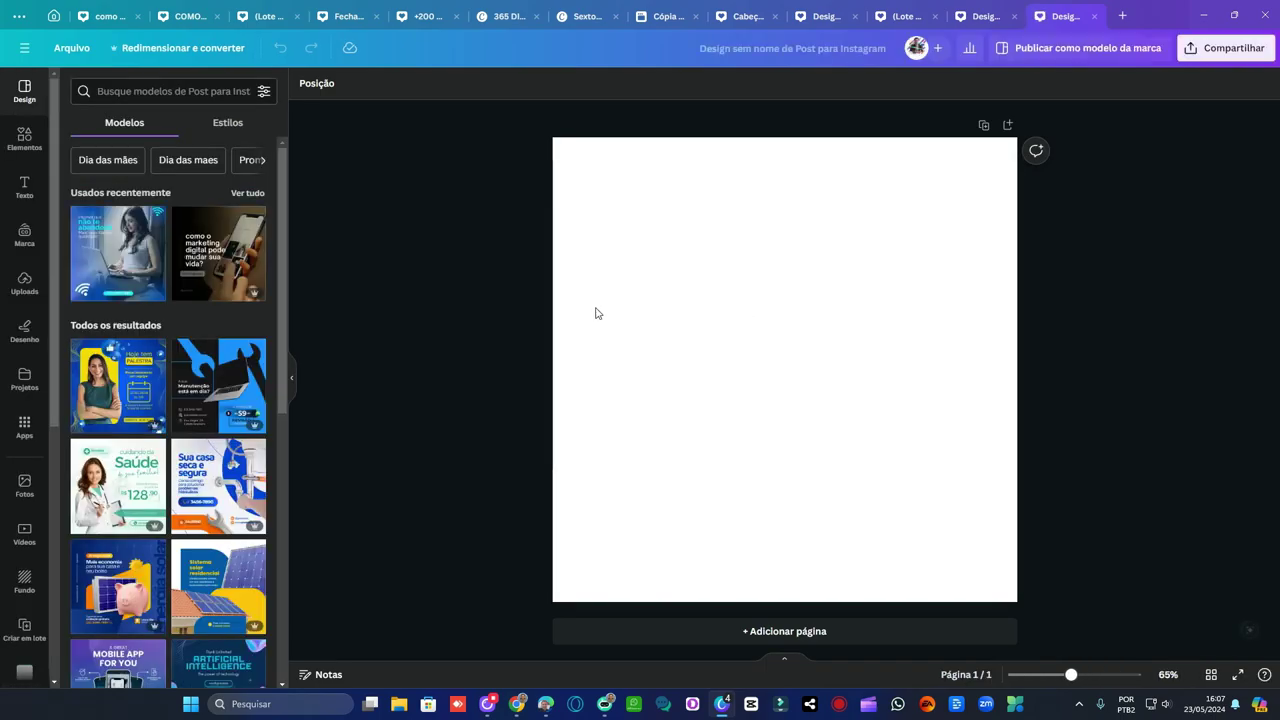
Apply the recently used "como o marketing digital pode mudar sua vida?" template, delete its phone photo, and close the design
{"action": "left_click", "coordinate": [210, 258]}
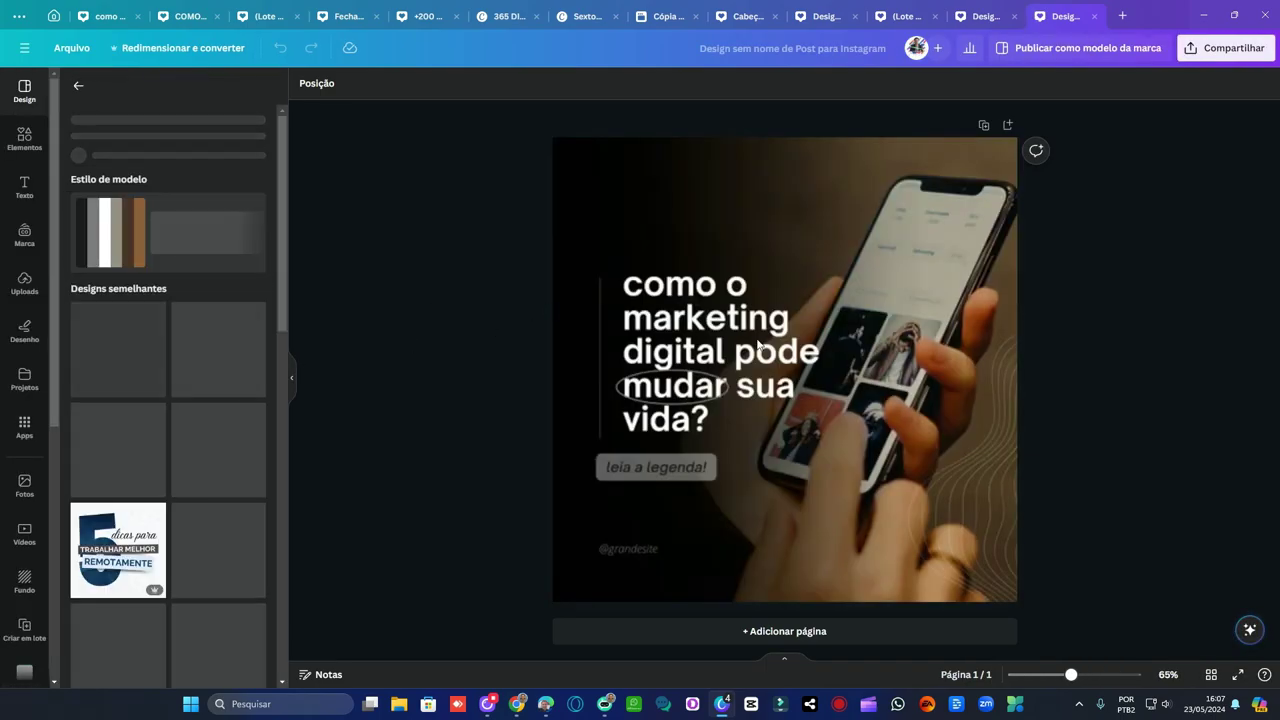
{"action": "left_click", "coordinate": [837, 334]}
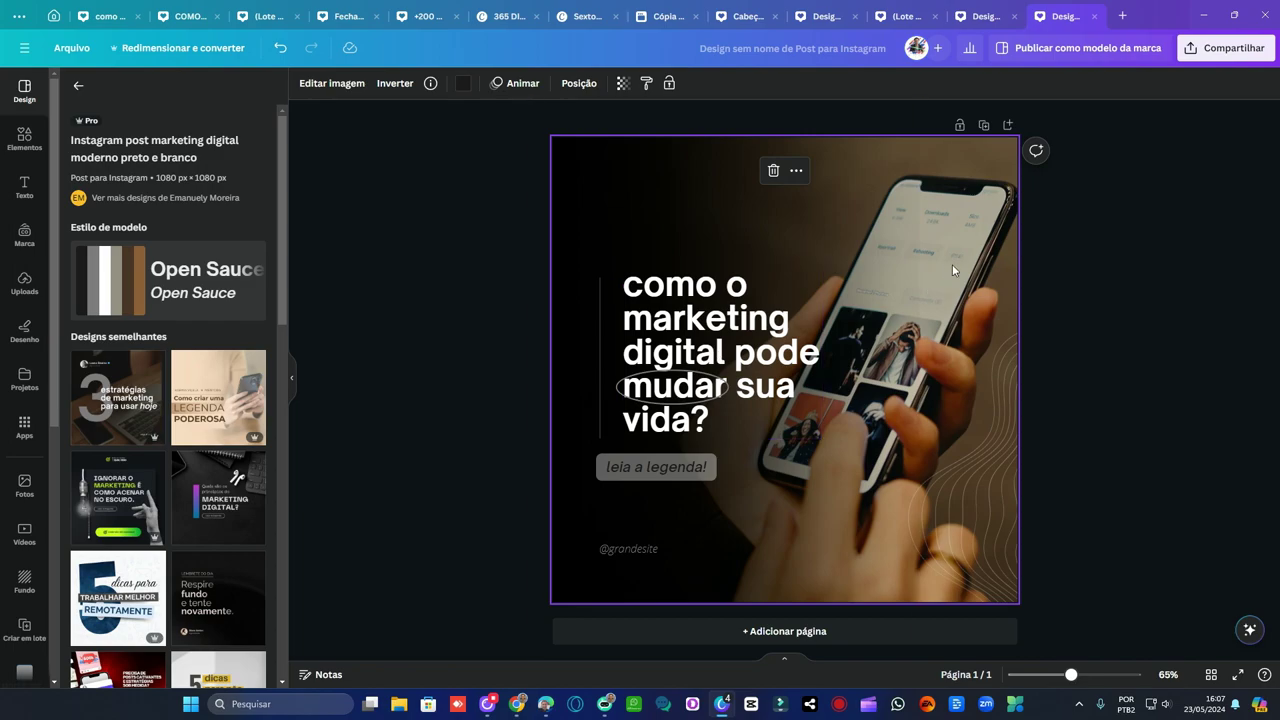
{"action": "key", "text": "Delete"}
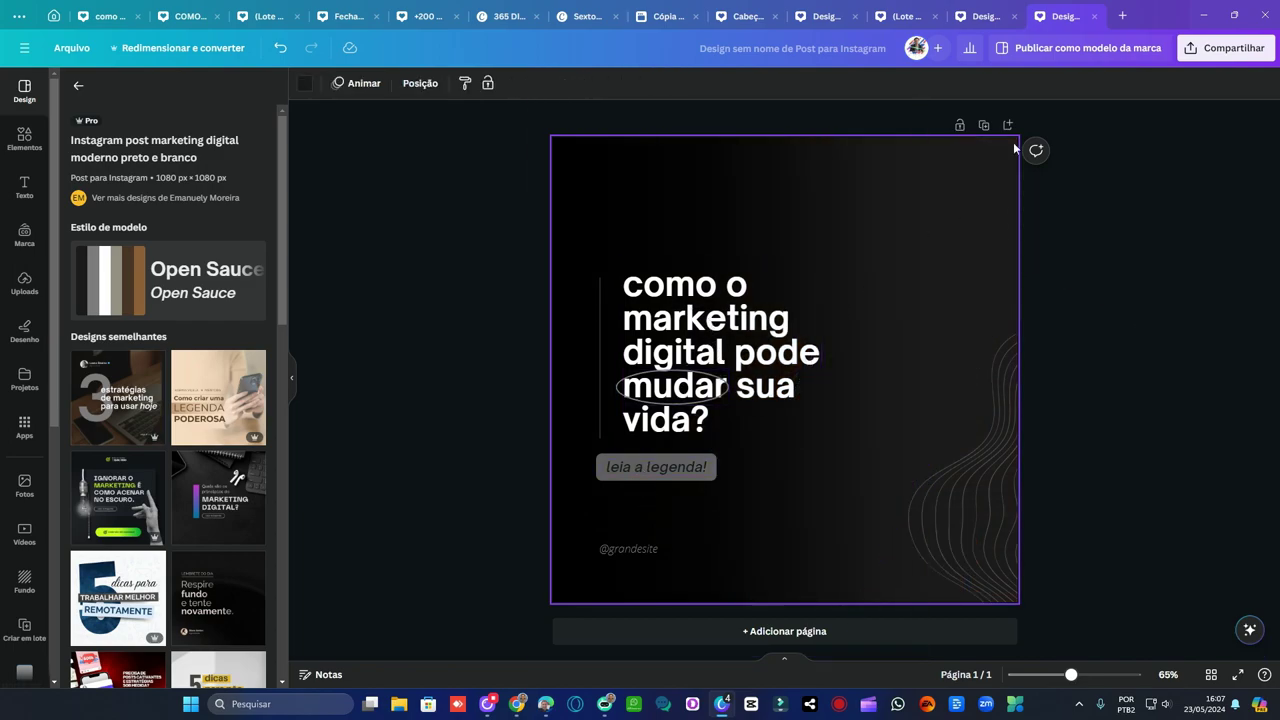
{"action": "left_click", "coordinate": [1094, 16]}
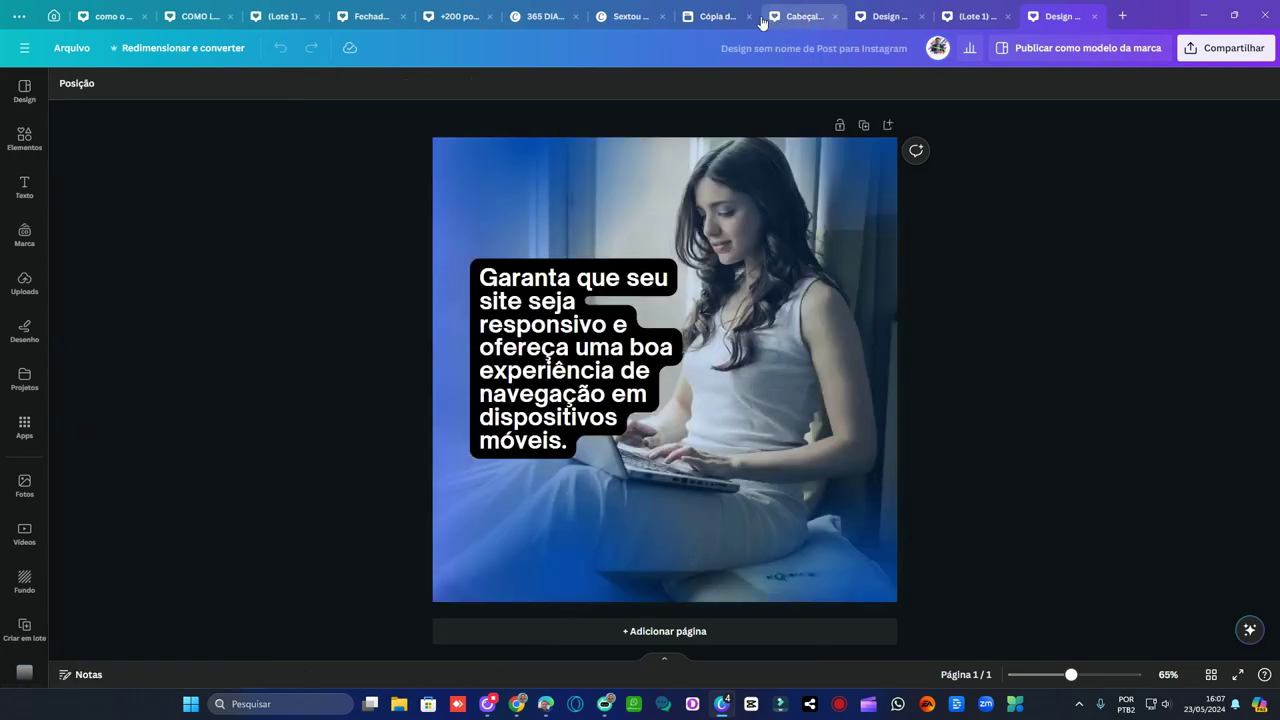
Open the Cabeçalho design and inspect its white background and the violet gradient image
{"action": "left_click", "coordinate": [806, 20]}
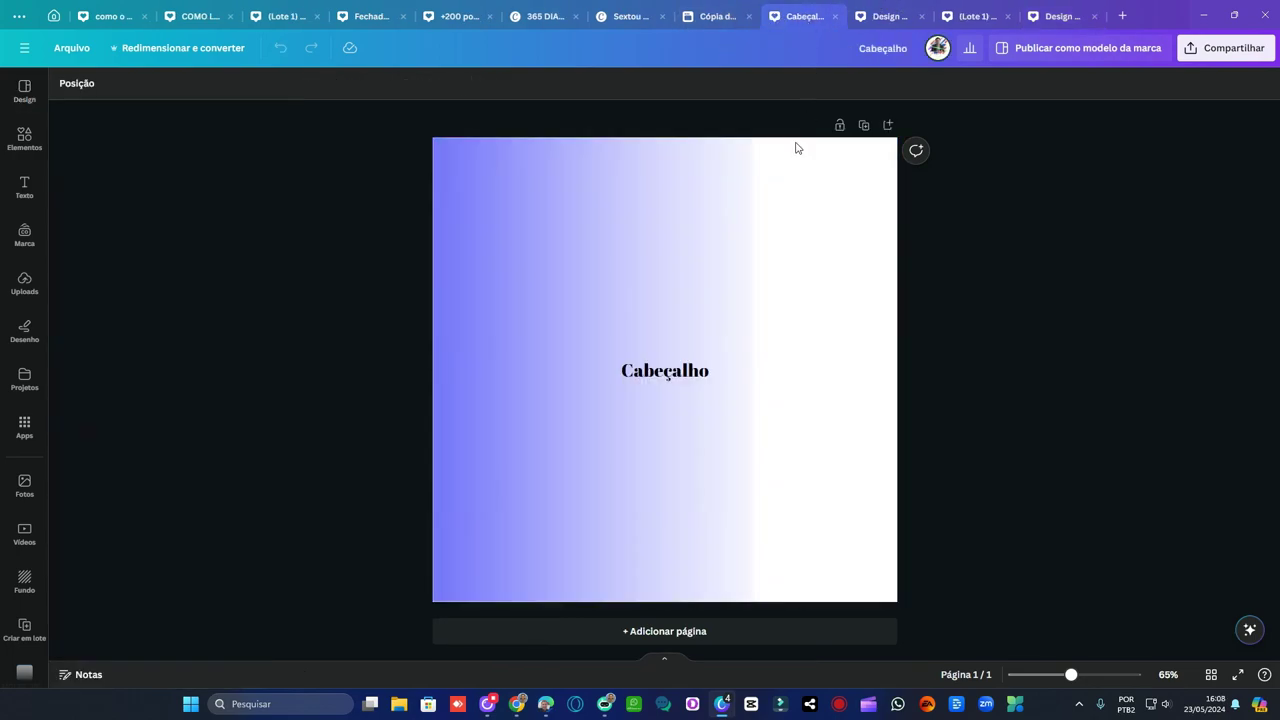
{"action": "left_click", "coordinate": [806, 249]}
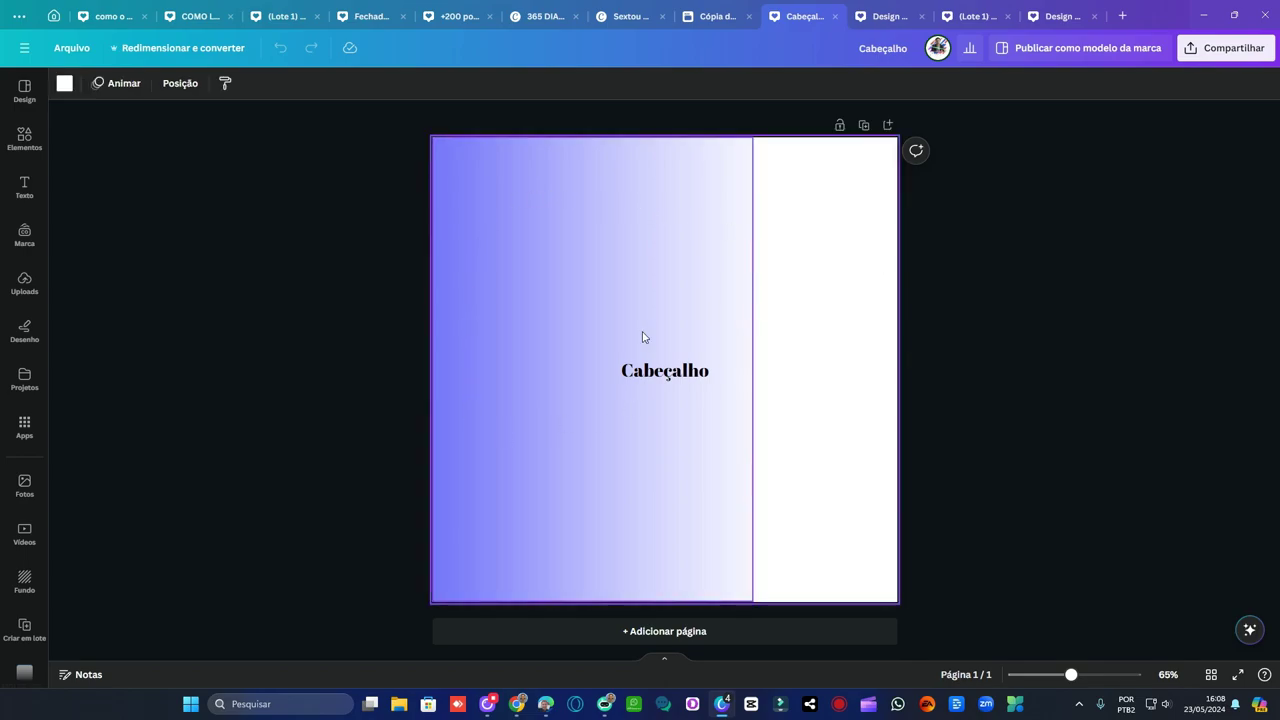
{"action": "left_click", "coordinate": [648, 288]}
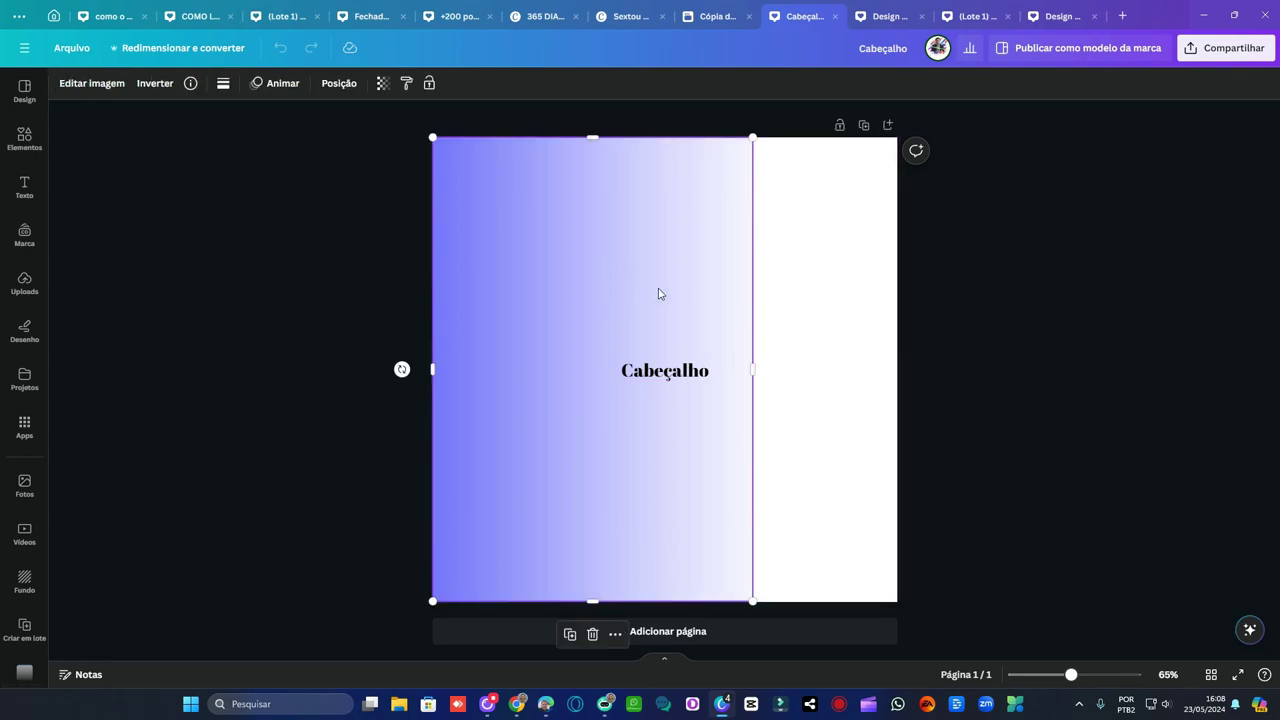
Try adding the blue fading gradient graphic to the Cabeçalho page, rotated a quarter turn and repositioned over the background
{"action": "left_click", "coordinate": [36, 144]}
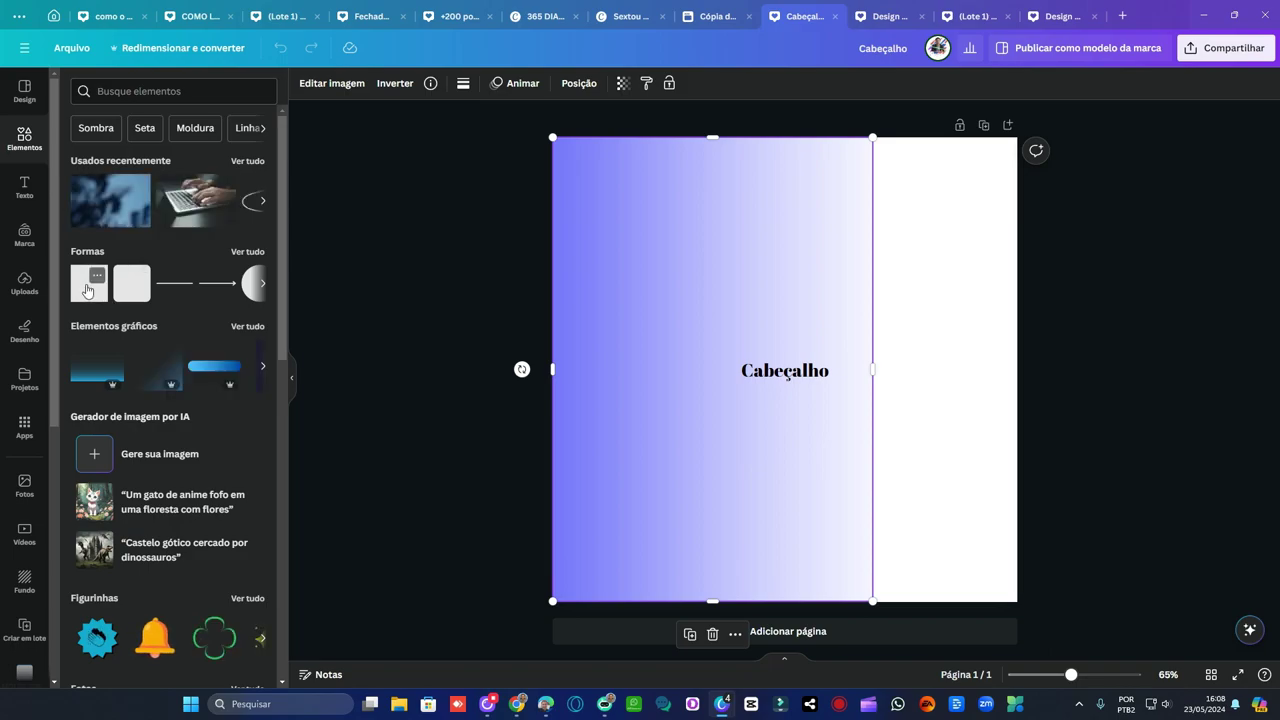
{"action": "left_click", "coordinate": [91, 366]}
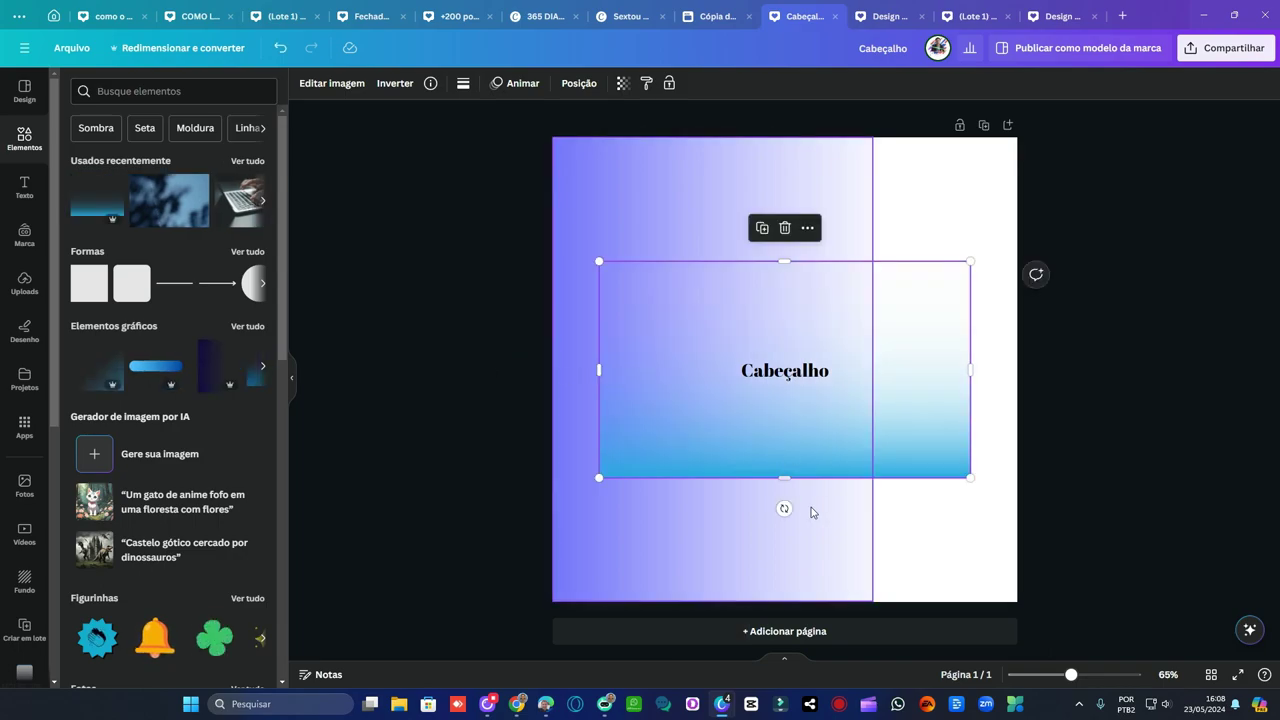
{"action": "left_click_drag", "start_coordinate": [784, 508], "coordinate": [590, 362]}
{"action": "left_click_drag", "start_coordinate": [830, 470], "coordinate": [731, 438]}
{"action": "left_click_drag", "start_coordinate": [771, 511], "coordinate": [840, 565]}
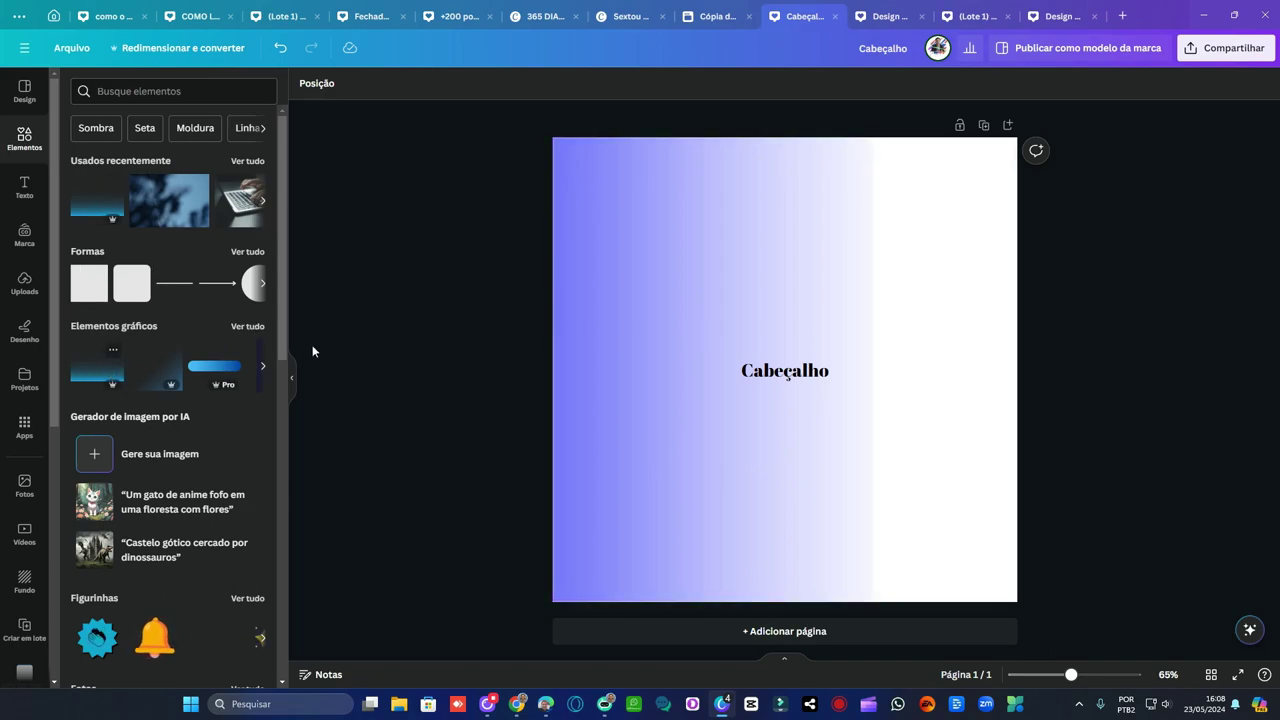
Inspect the Cabeçalho heading text, and the larger black-highlighted "Cada obstaculo e uma oportunidade" text block in the neighbouring design
{"action": "left_click", "coordinate": [811, 371]}
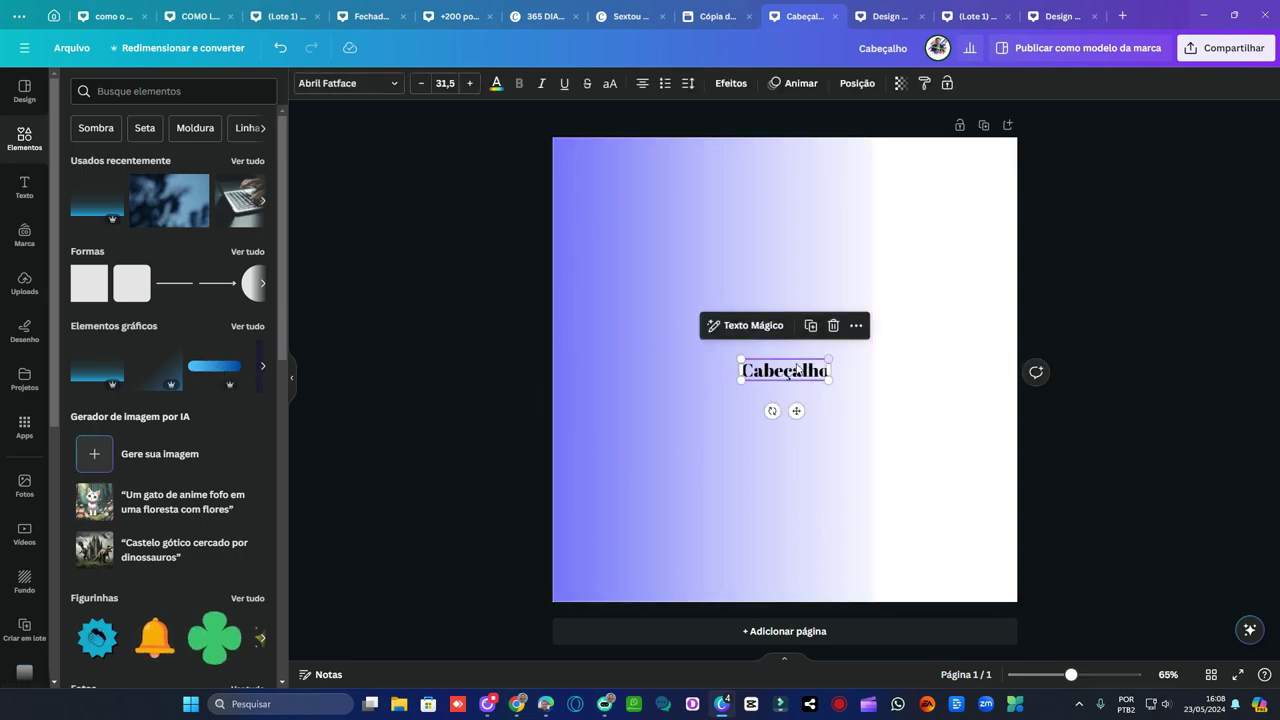
{"action": "left_click", "coordinate": [887, 17]}
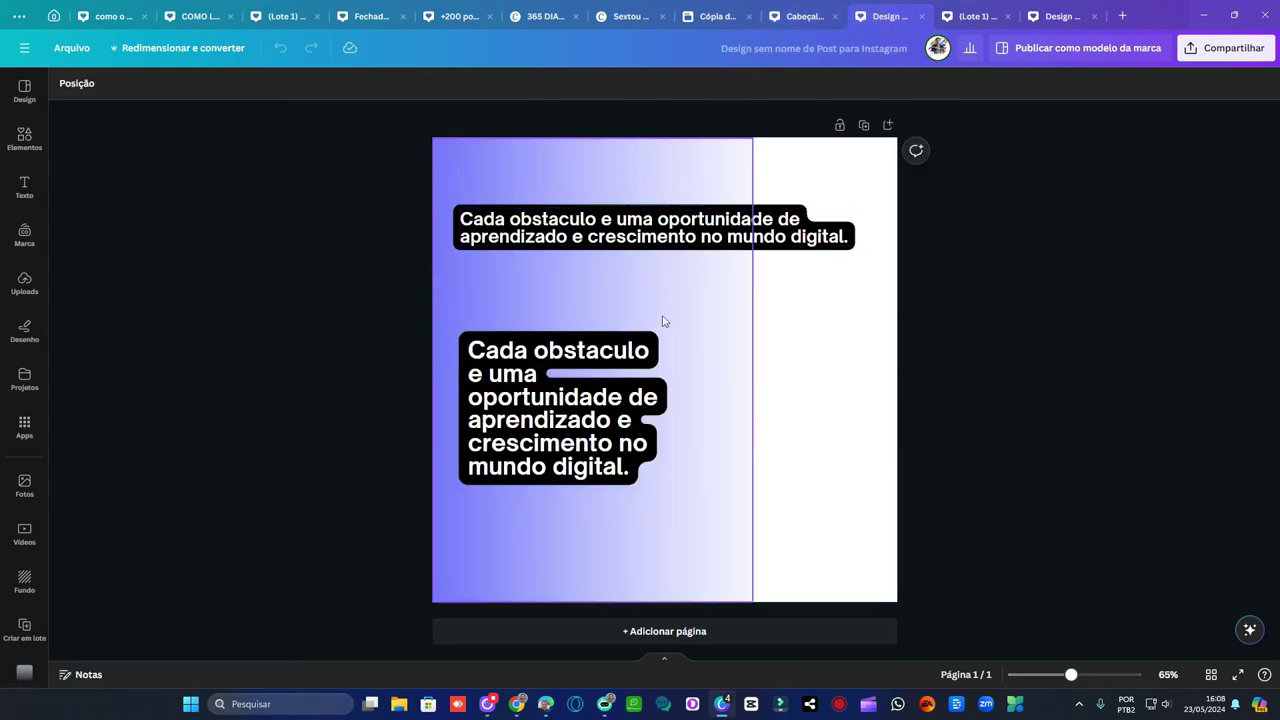
{"action": "left_click", "coordinate": [595, 405]}
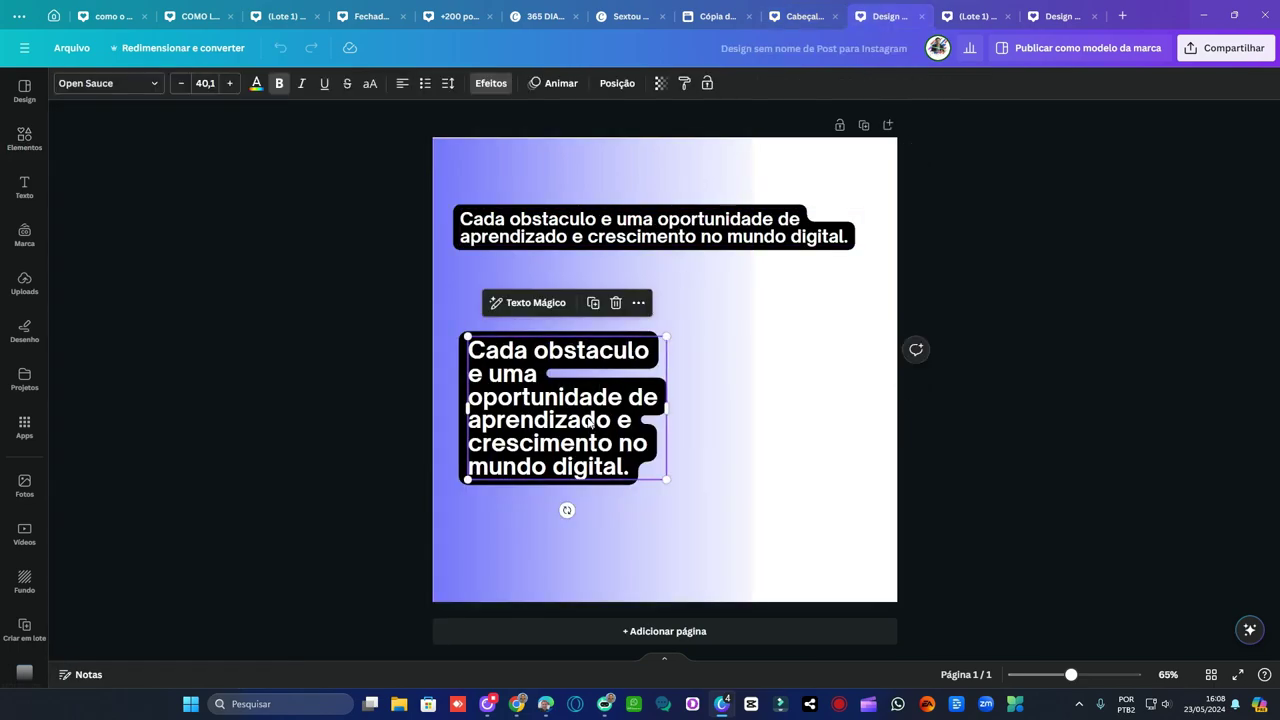
{"action": "left_click", "coordinate": [682, 236]}
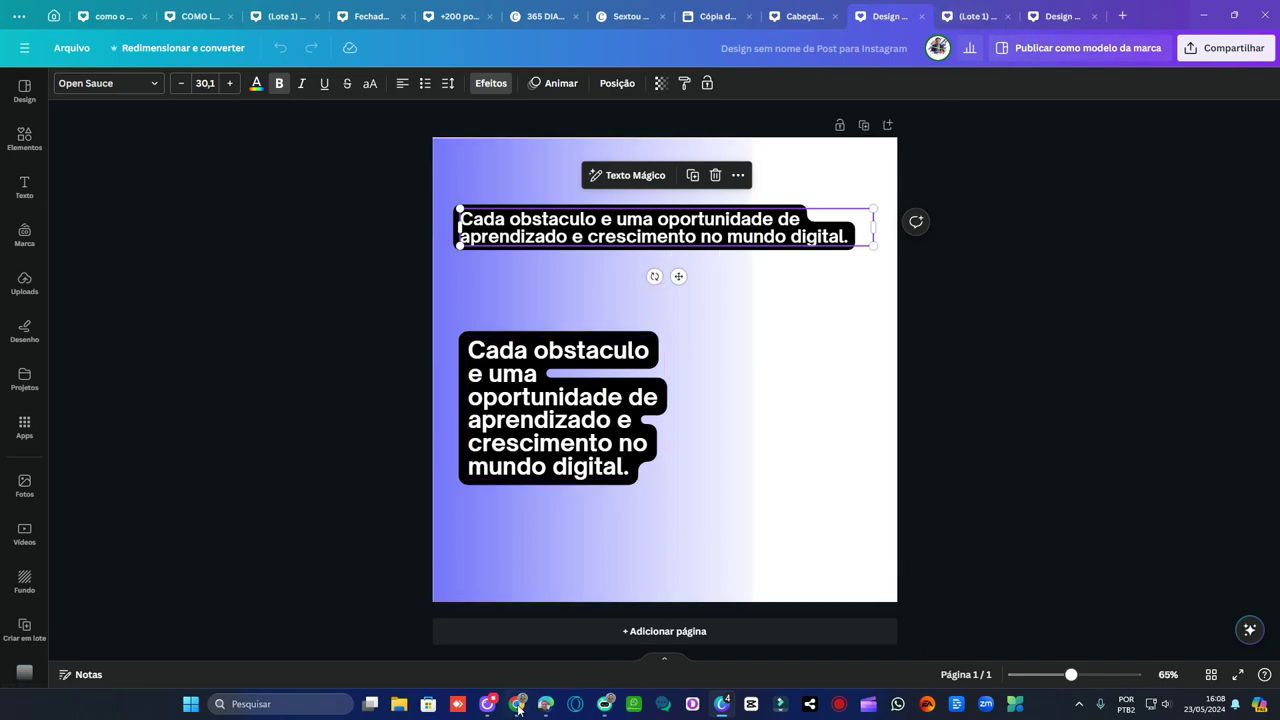
{"action": "left_click", "coordinate": [514, 630]}
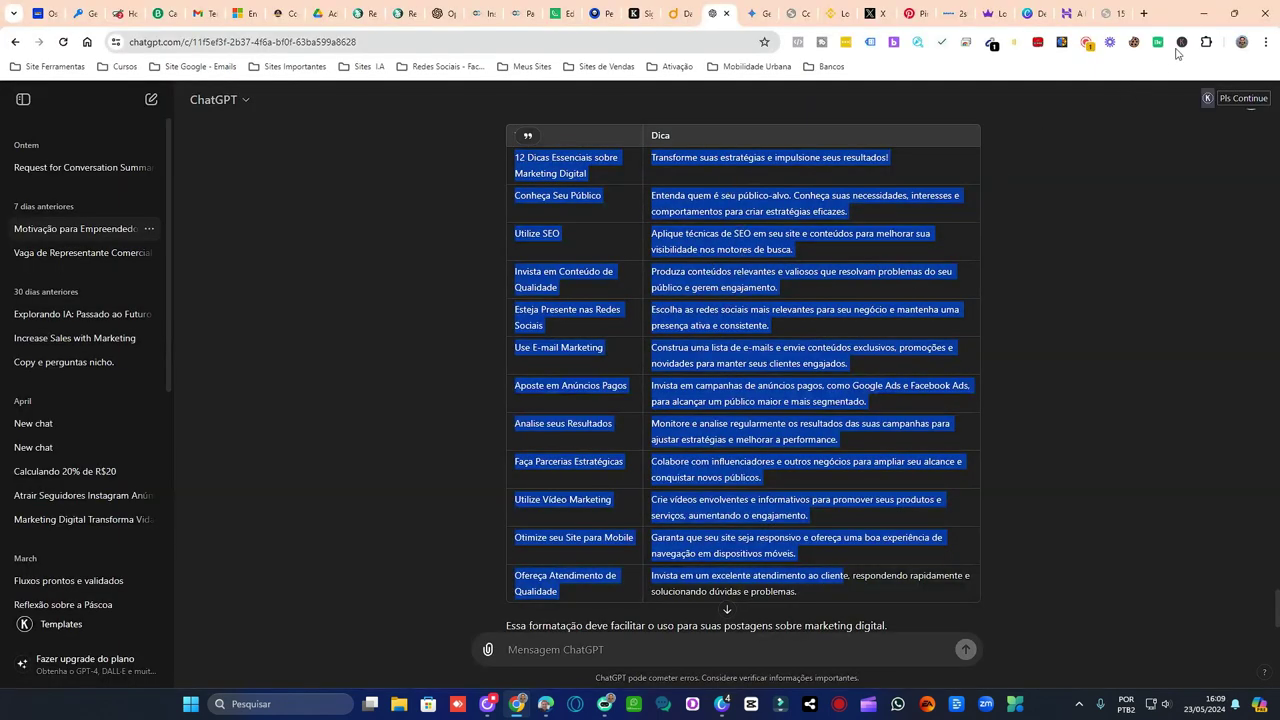
{"action": "key", "text": "alt+Tab"}
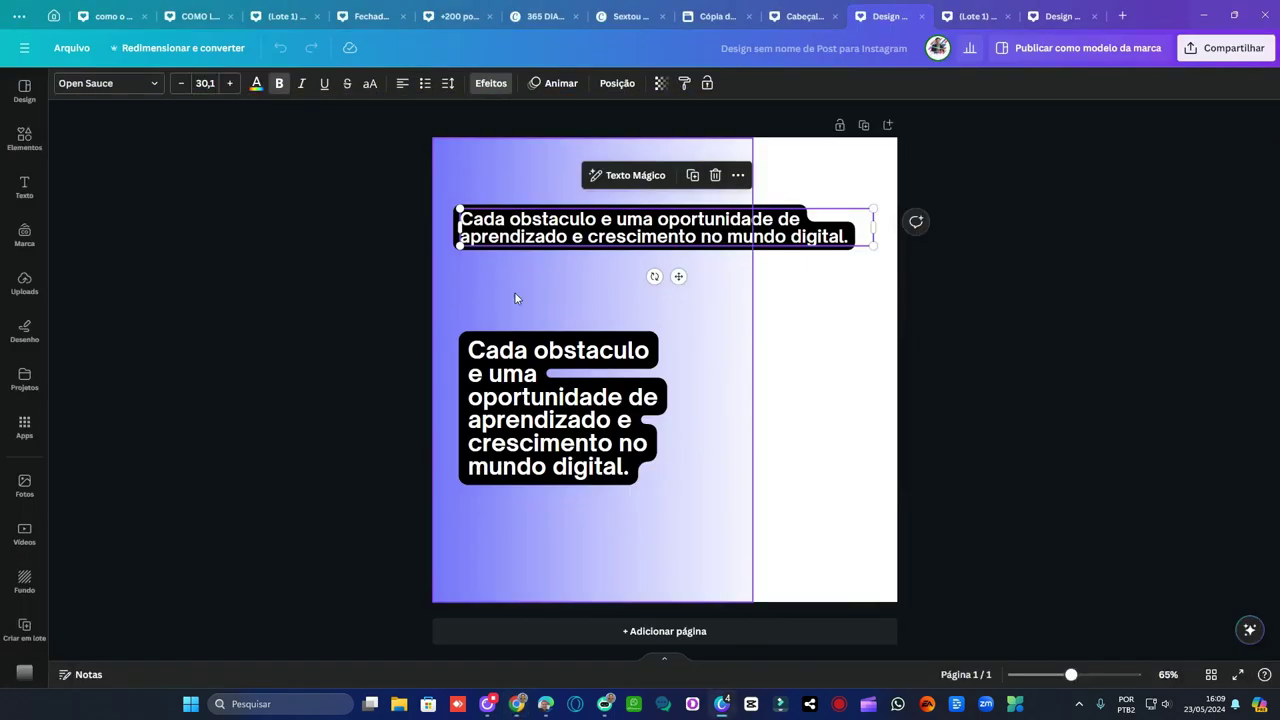
Start a bulk creation with manual data entry for this design and clear the sample data table
{"action": "left_click", "coordinate": [24, 428]}
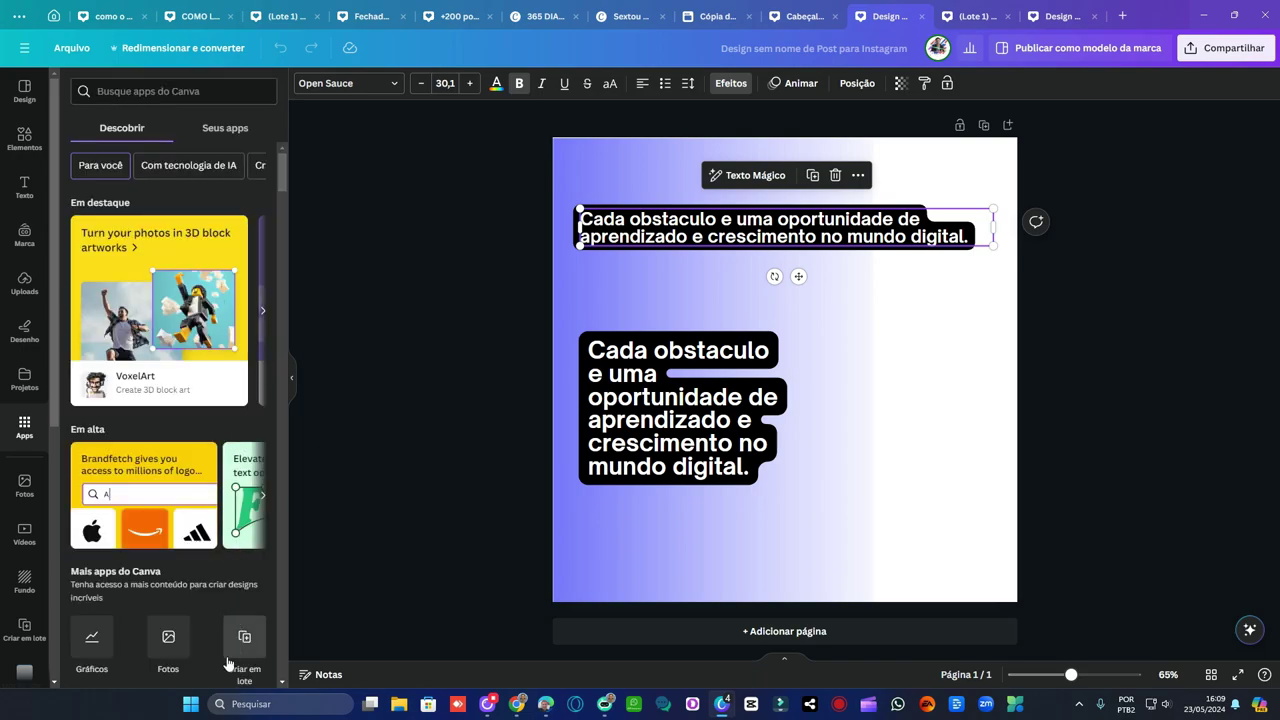
{"action": "scroll", "coordinate": [245, 640], "scroll_direction": "down", "scroll_amount": 2}
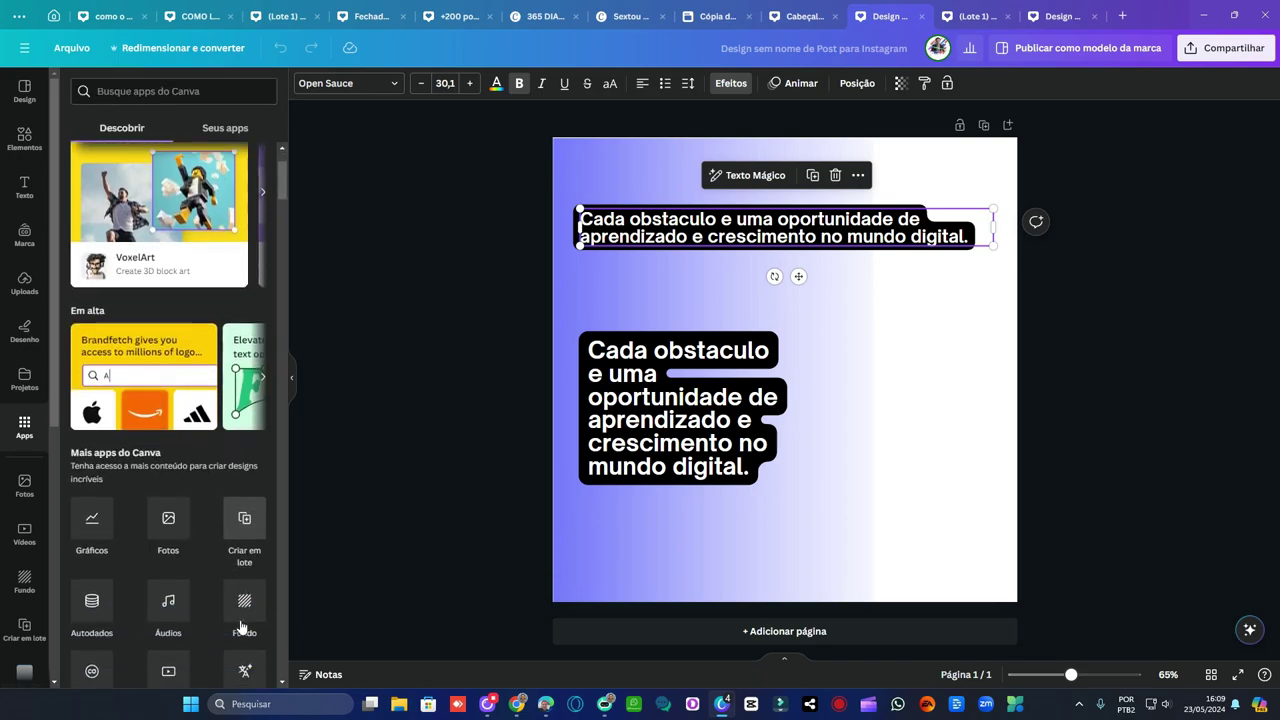
{"action": "left_click", "coordinate": [244, 508]}
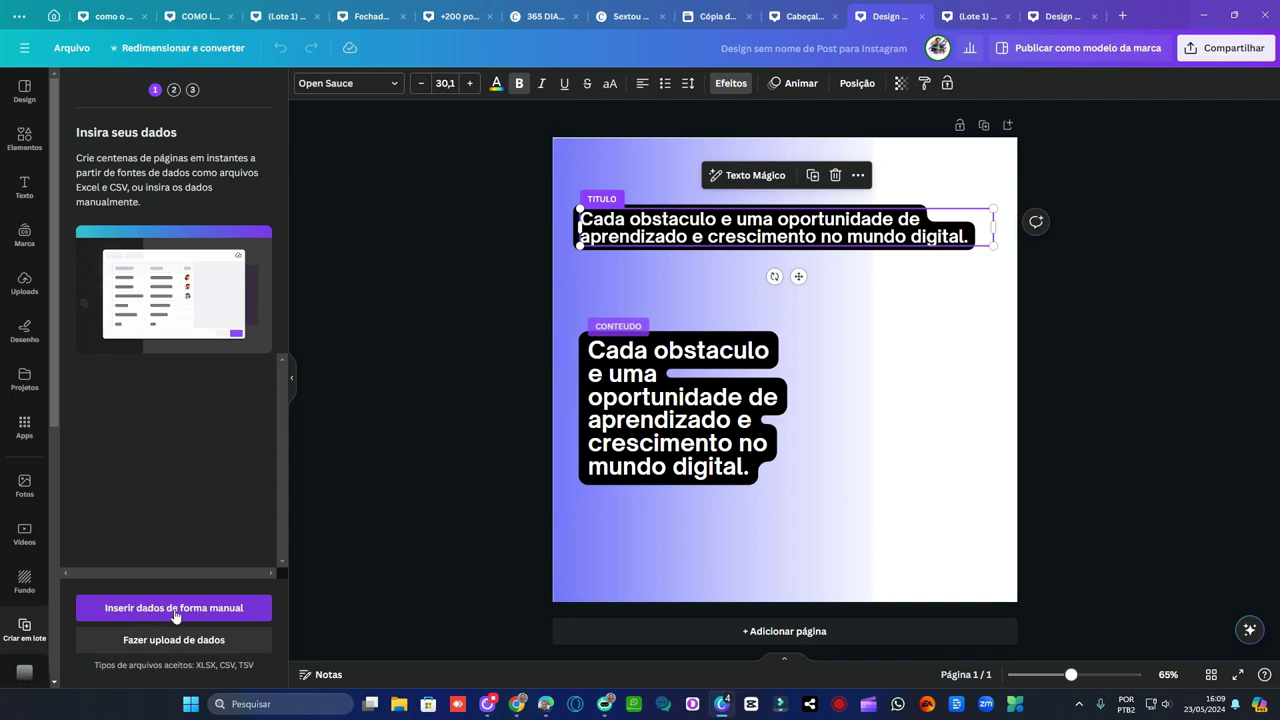
{"action": "left_click", "coordinate": [166, 609]}
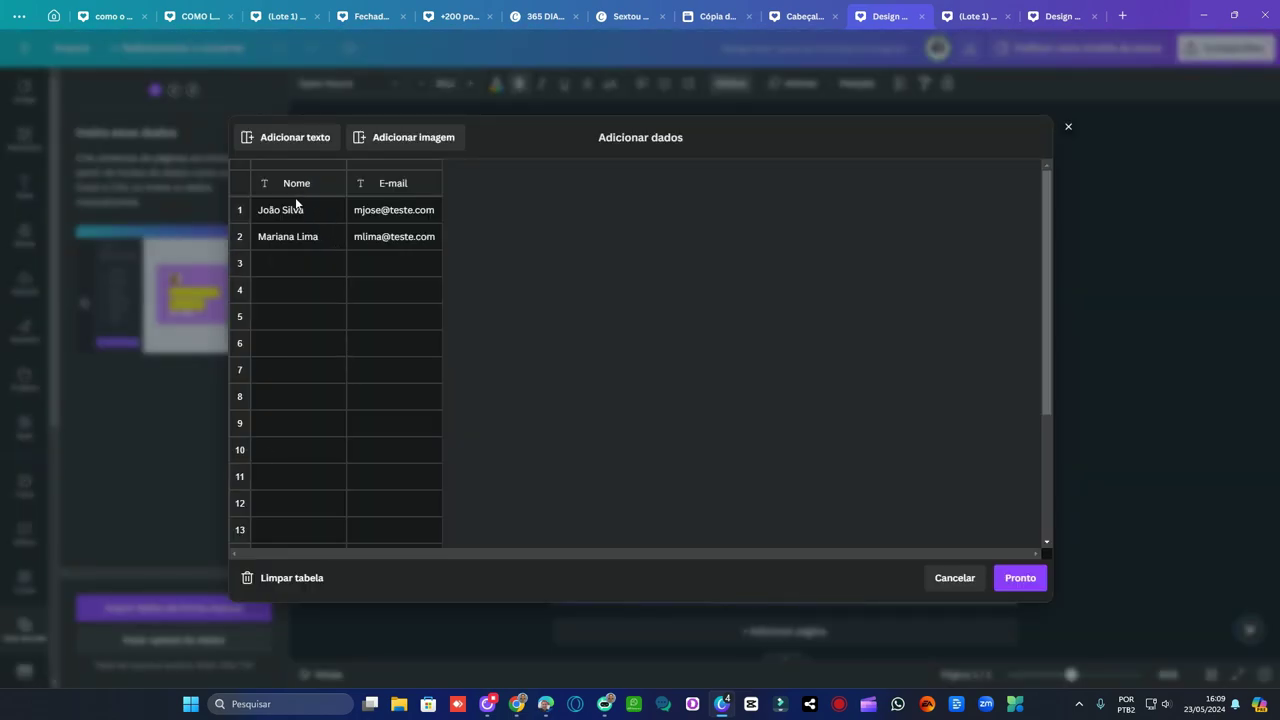
{"action": "left_click", "coordinate": [299, 213]}
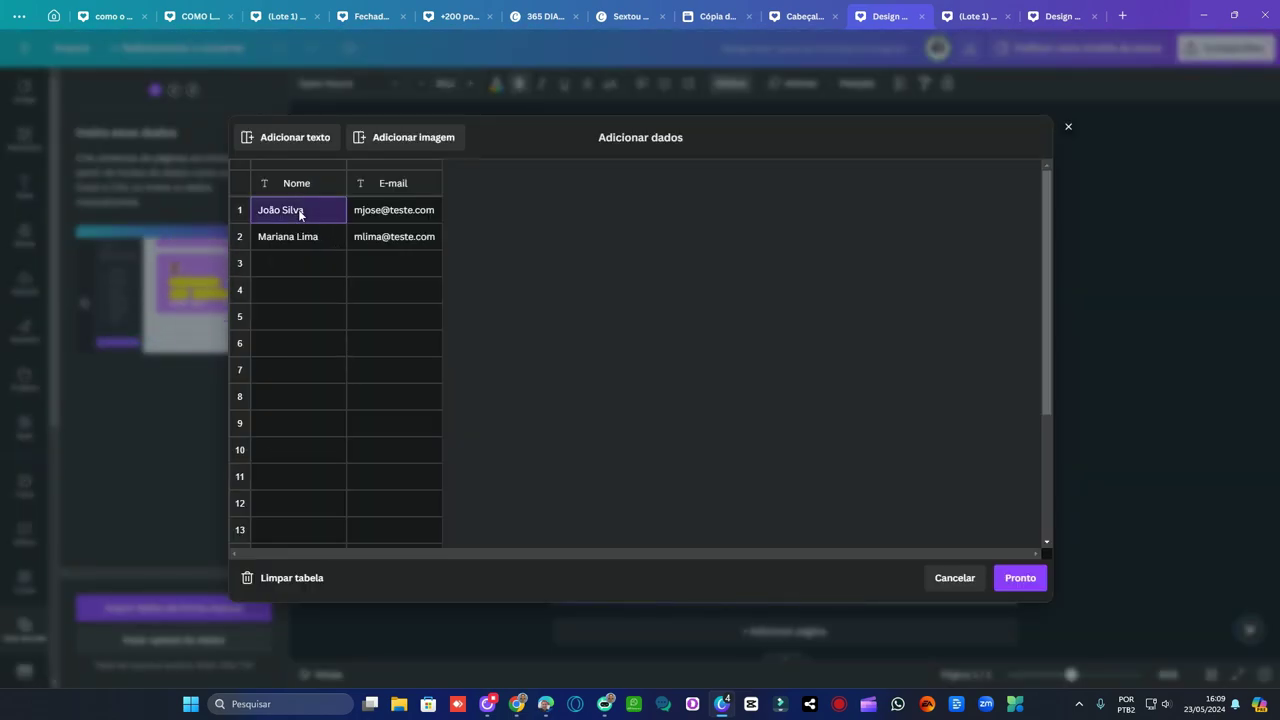
{"action": "left_click", "coordinate": [310, 239]}
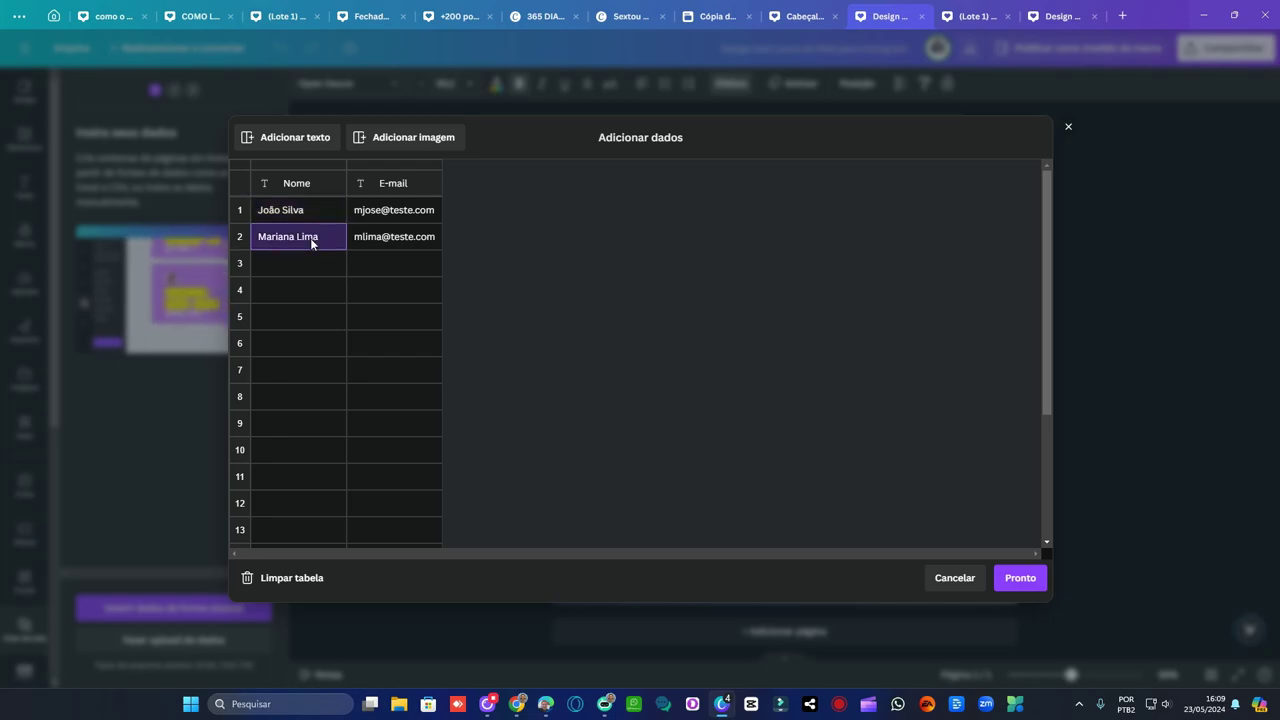
{"action": "left_click", "coordinate": [291, 578]}
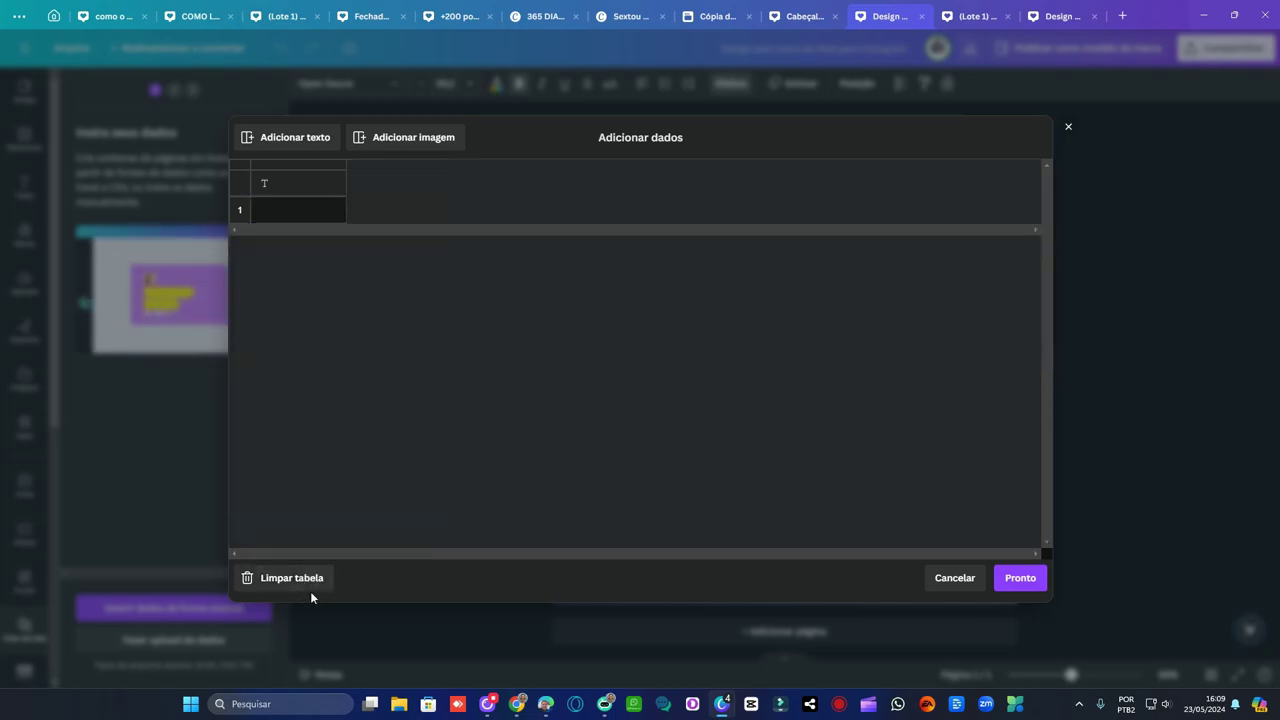
Set up the data table with text columns titulo and conteudo plus an image column
{"action": "left_click", "coordinate": [308, 183]}
{"action": "type", "text": "tt"}
{"action": "key", "text": "BackSpace"}
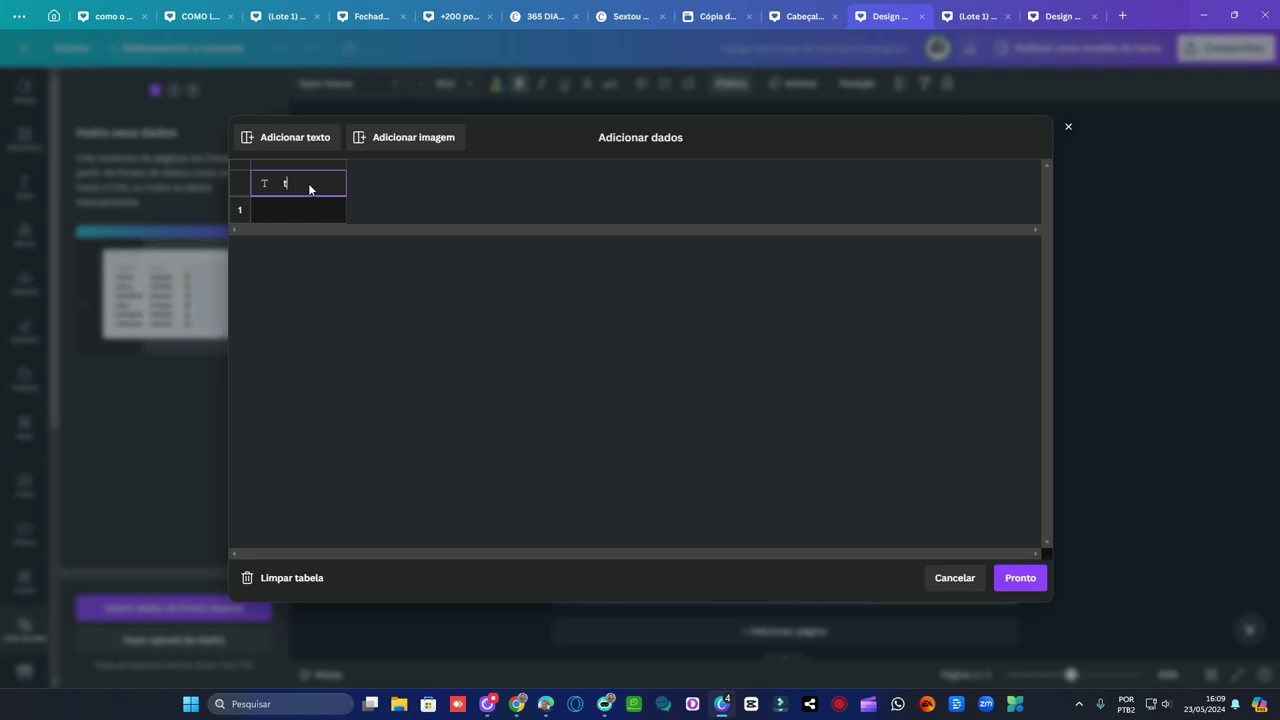
{"action": "type", "text": "it"}
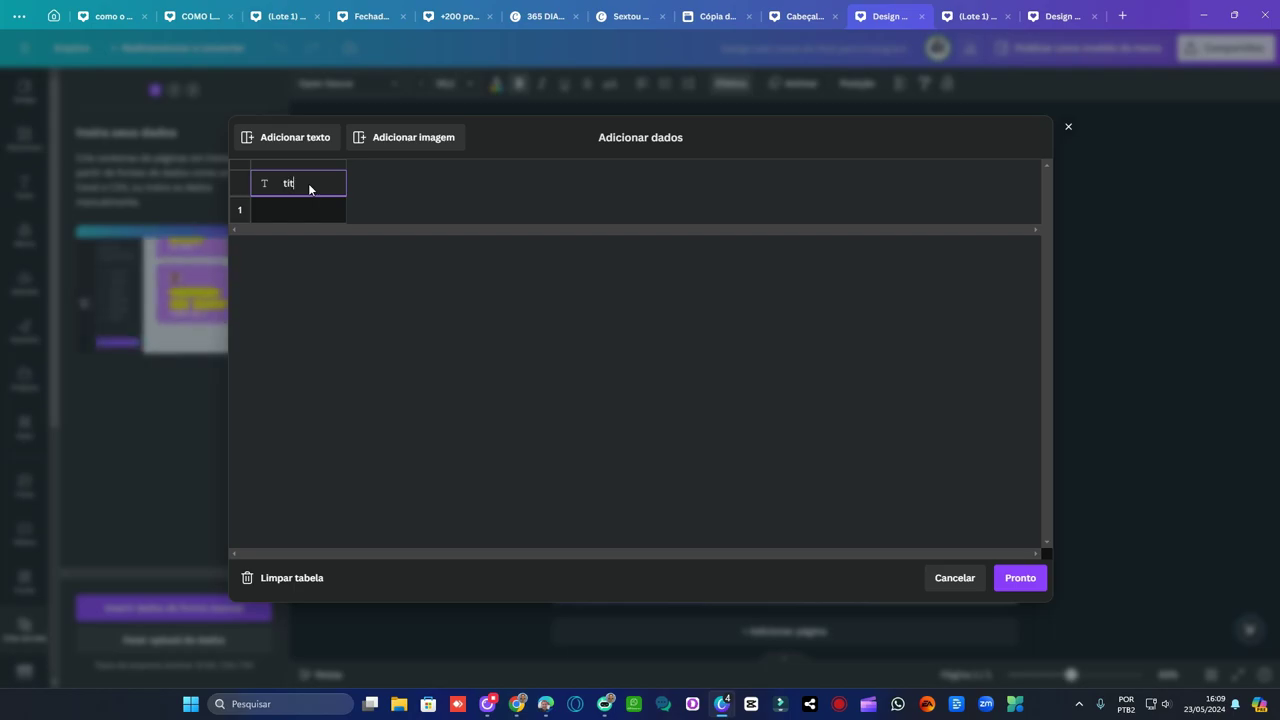
{"action": "type", "text": "ulo"}
{"action": "left_click", "coordinate": [311, 143]}
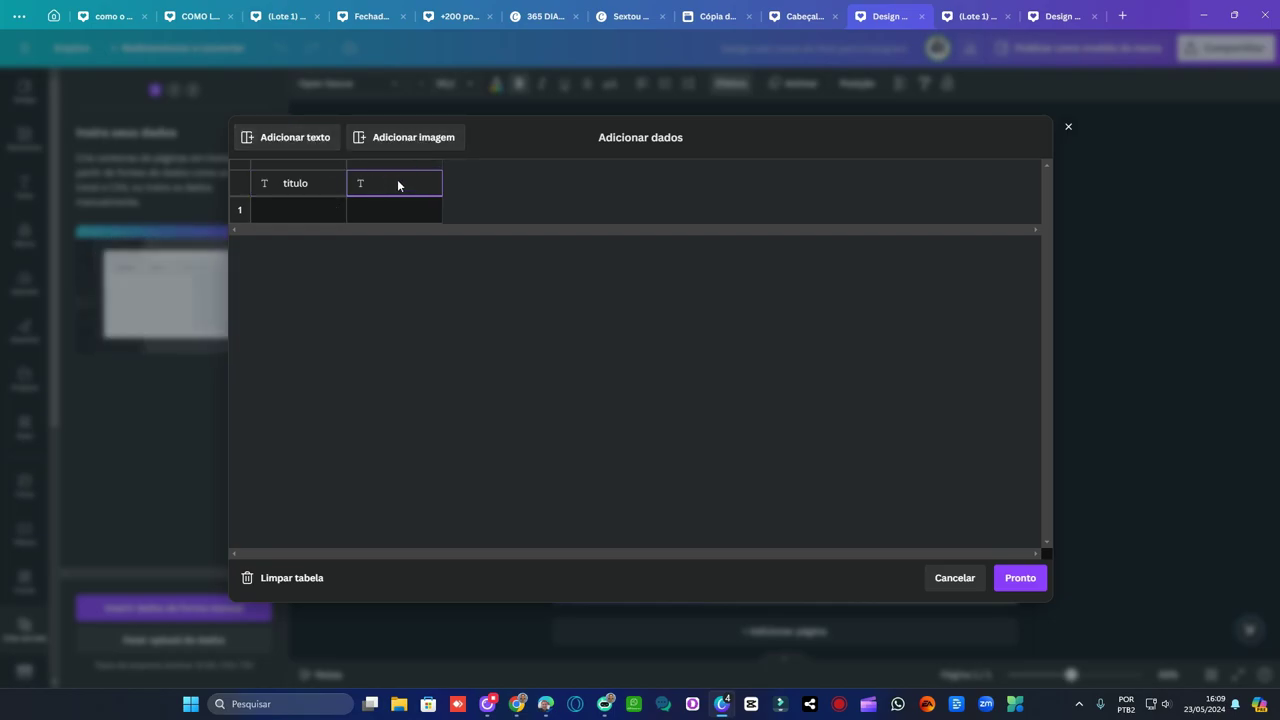
{"action": "type", "text": "conteudo"}
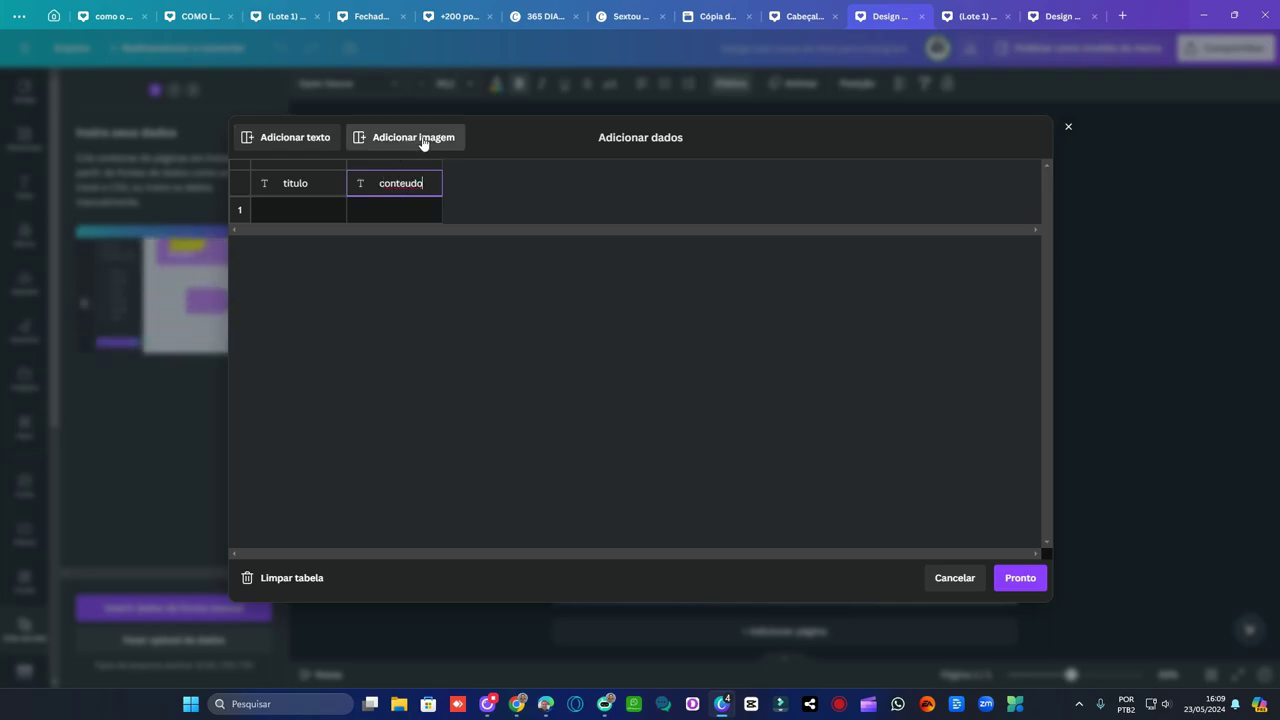
{"action": "left_click", "coordinate": [422, 143]}
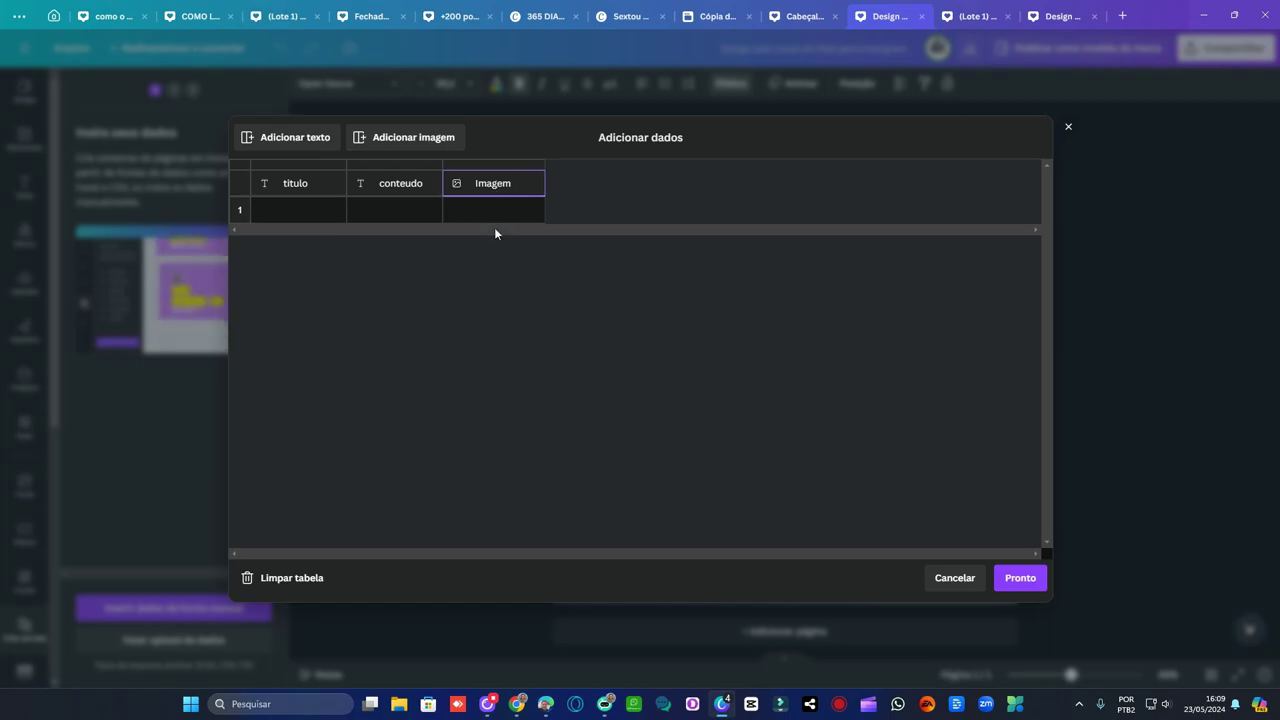
Copy the selected digital marketing tips table from ChatGPT into the titulo and conteudo columns, starting at row 1
{"action": "left_click", "coordinate": [295, 211]}
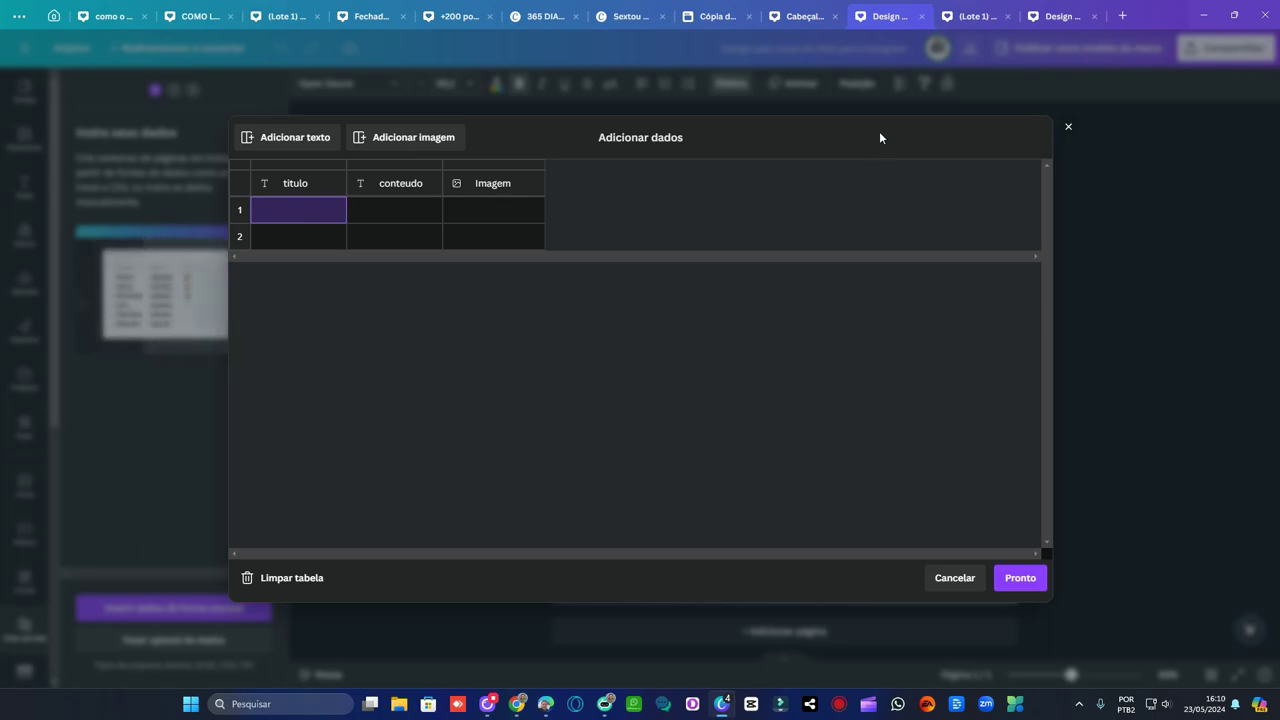
{"action": "left_click", "coordinate": [517, 705]}
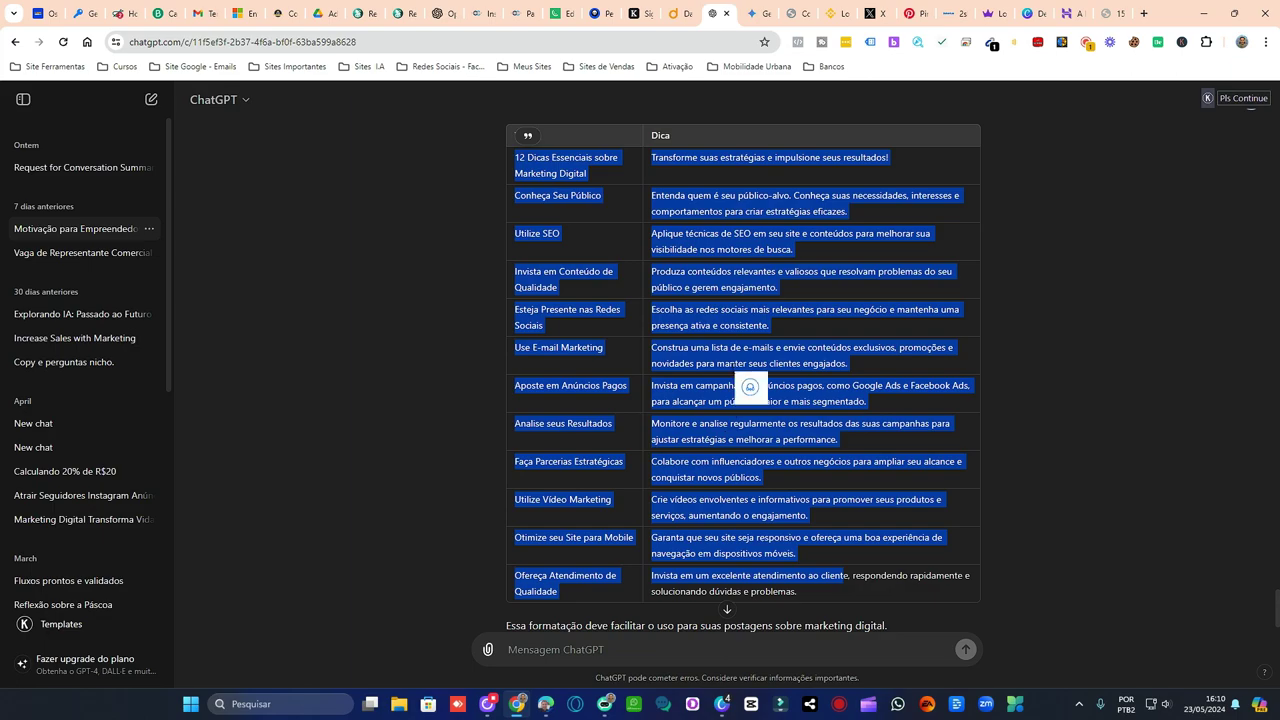
{"action": "right_click", "coordinate": [736, 374]}
{"action": "left_click", "coordinate": [776, 386]}
{"action": "key", "text": "alt+Tab"}
{"action": "left_click", "coordinate": [286, 214]}
{"action": "key", "text": "ctrl+v"}
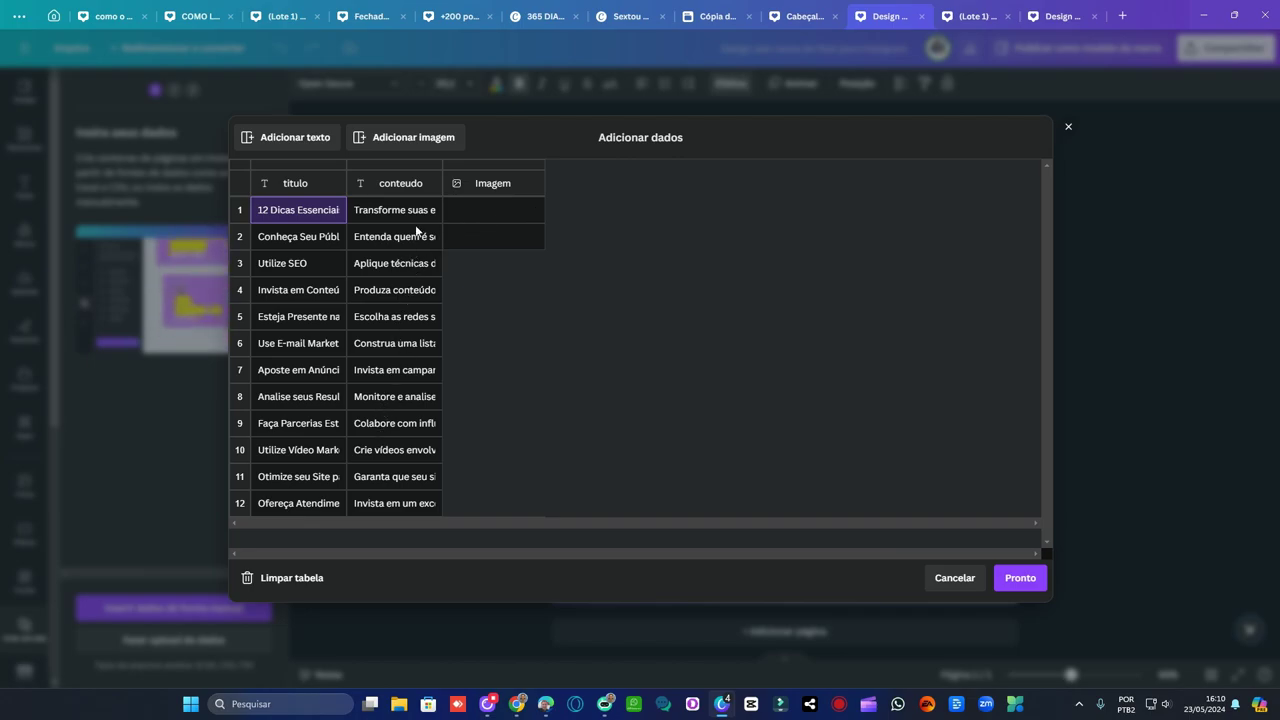
Assign the uploaded photo pexels-rpnickson-3082341.jpg to the image cell of row 1
{"action": "mouse_move", "coordinate": [534, 214]}
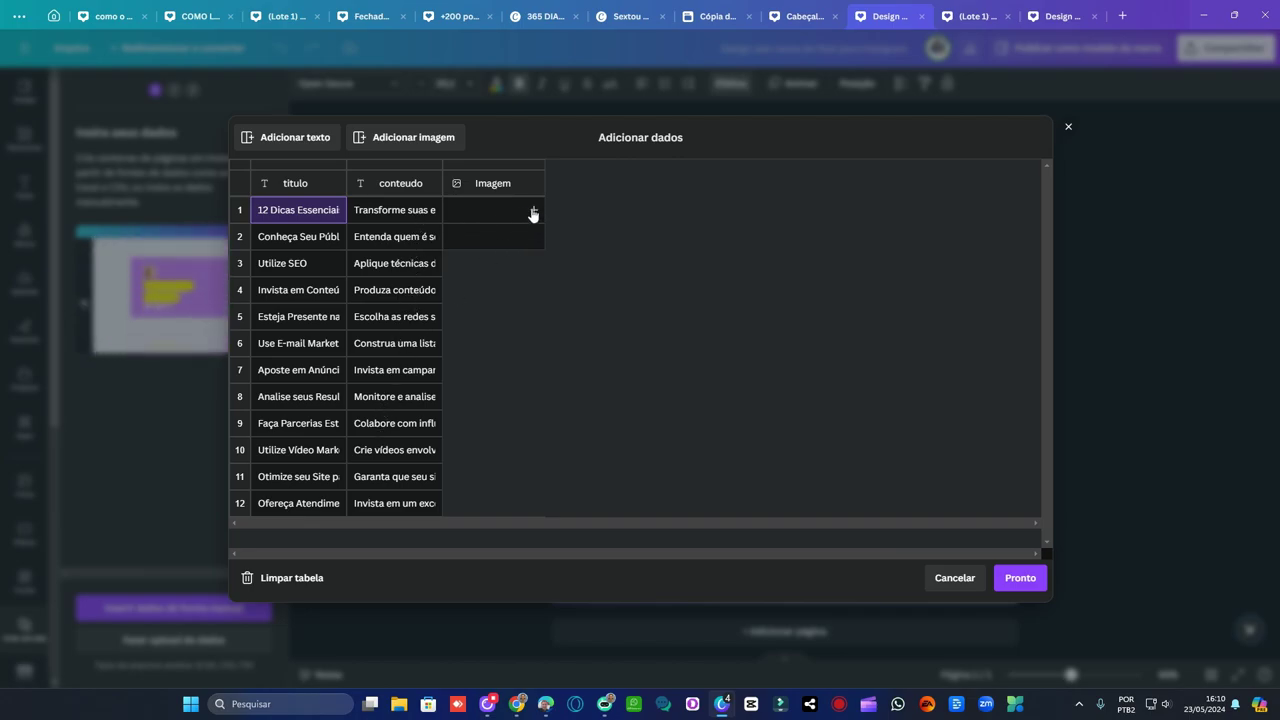
{"action": "left_click", "coordinate": [534, 212]}
{"action": "scroll", "coordinate": [592, 375], "scroll_direction": "down", "scroll_amount": 1}
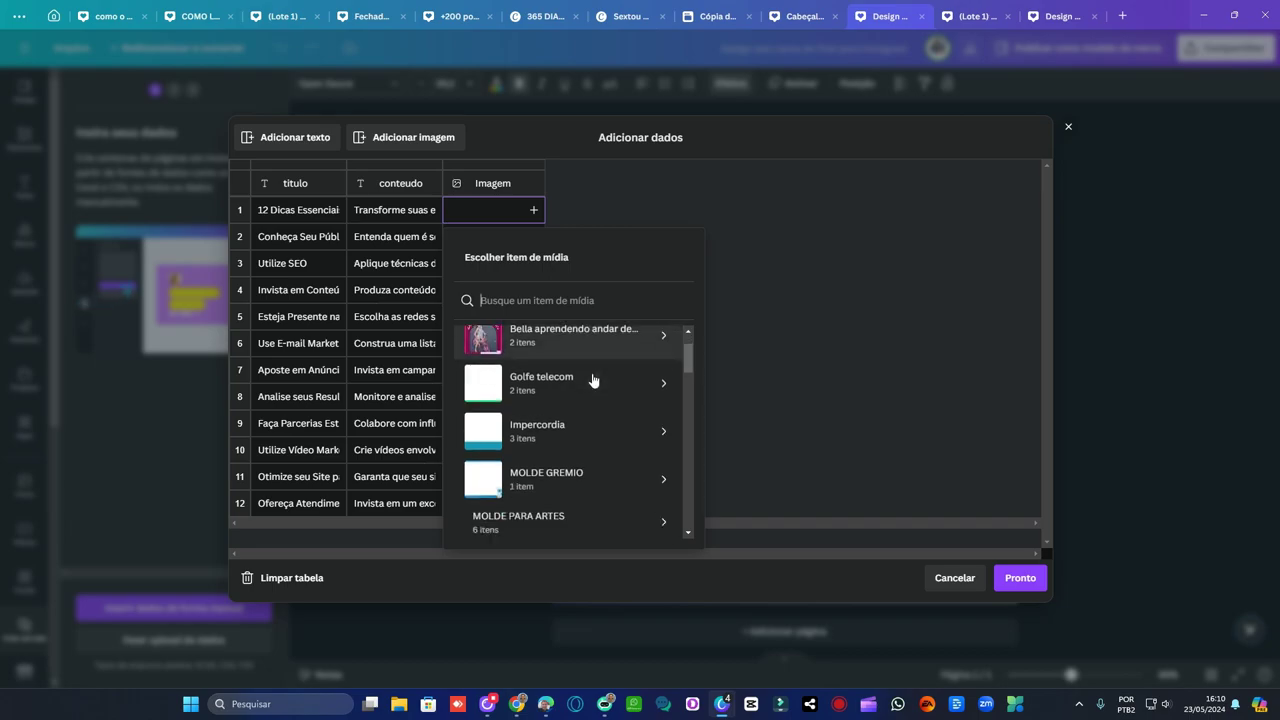
{"action": "scroll", "coordinate": [592, 380], "scroll_direction": "down", "scroll_amount": 5}
{"action": "scroll", "coordinate": [544, 476], "scroll_direction": "down", "scroll_amount": 5}
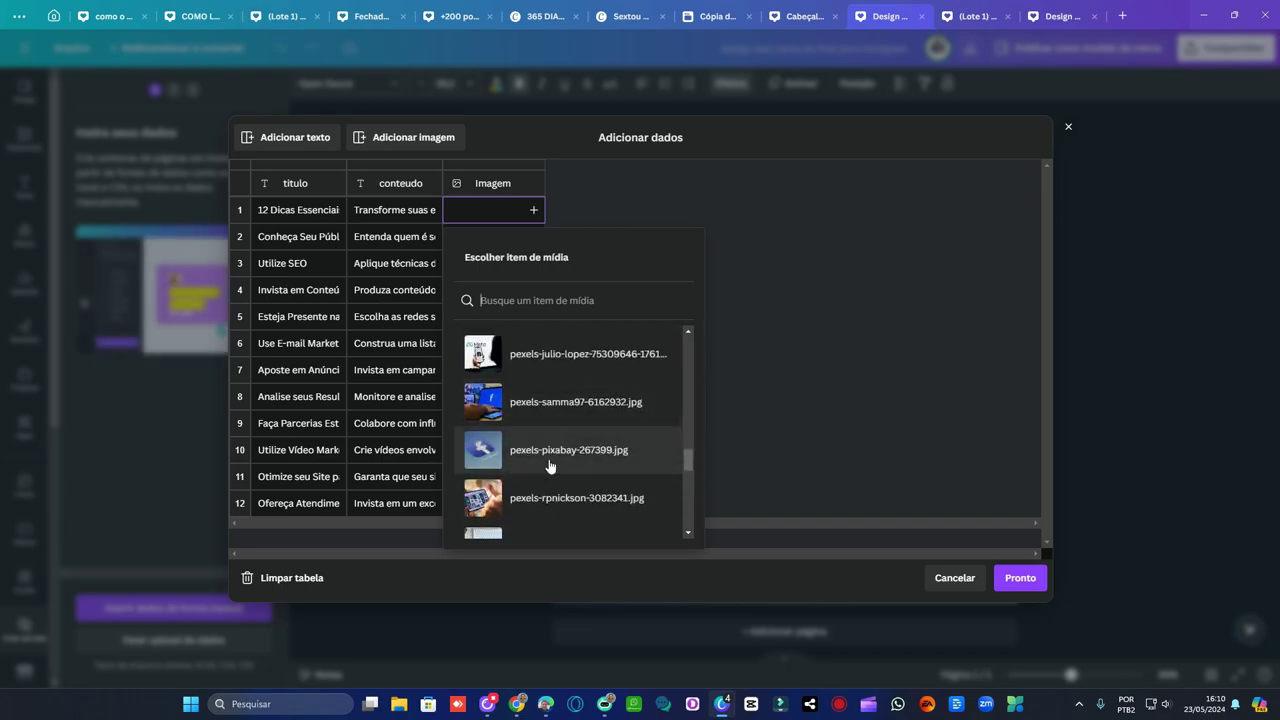
{"action": "left_click", "coordinate": [551, 497]}
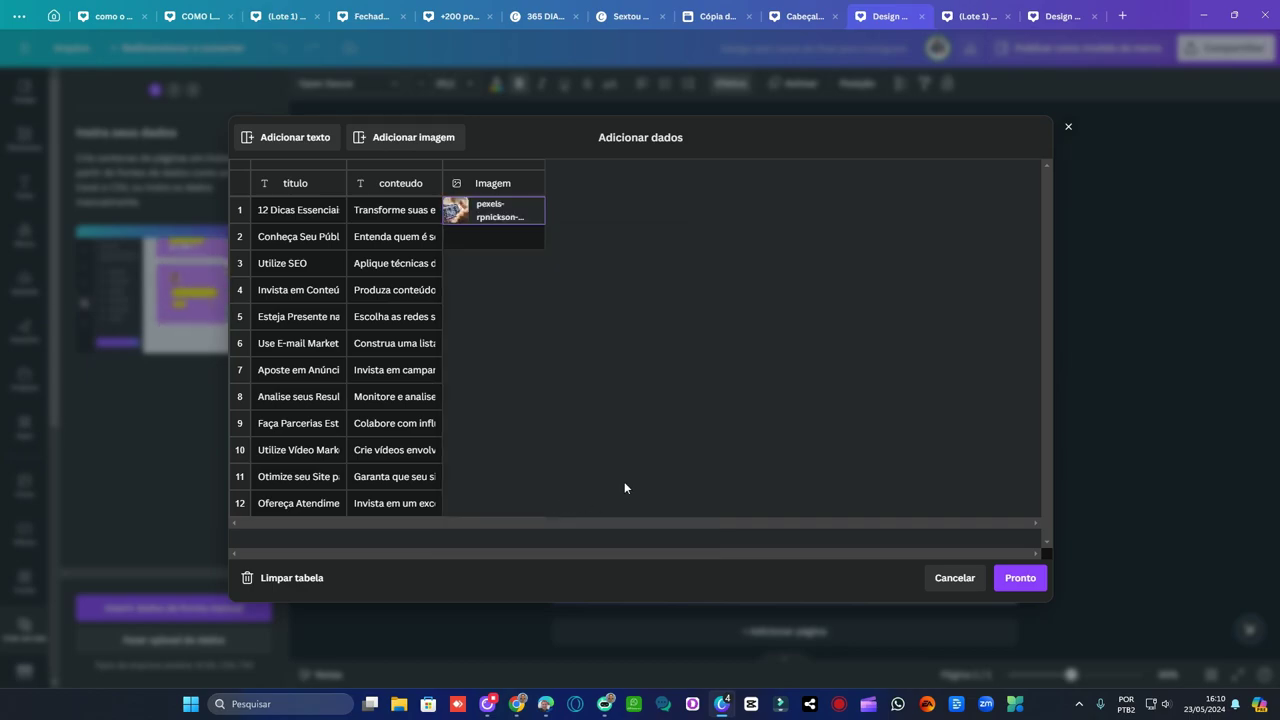
Assign the uploaded pexels-julia-m-cameron photo to the image cell of row 2
{"action": "left_click", "coordinate": [528, 241]}
{"action": "scroll", "coordinate": [578, 446], "scroll_direction": "down", "scroll_amount": 5}
{"action": "scroll", "coordinate": [578, 446], "scroll_direction": "down", "scroll_amount": 5}
{"action": "left_click", "coordinate": [546, 537]}
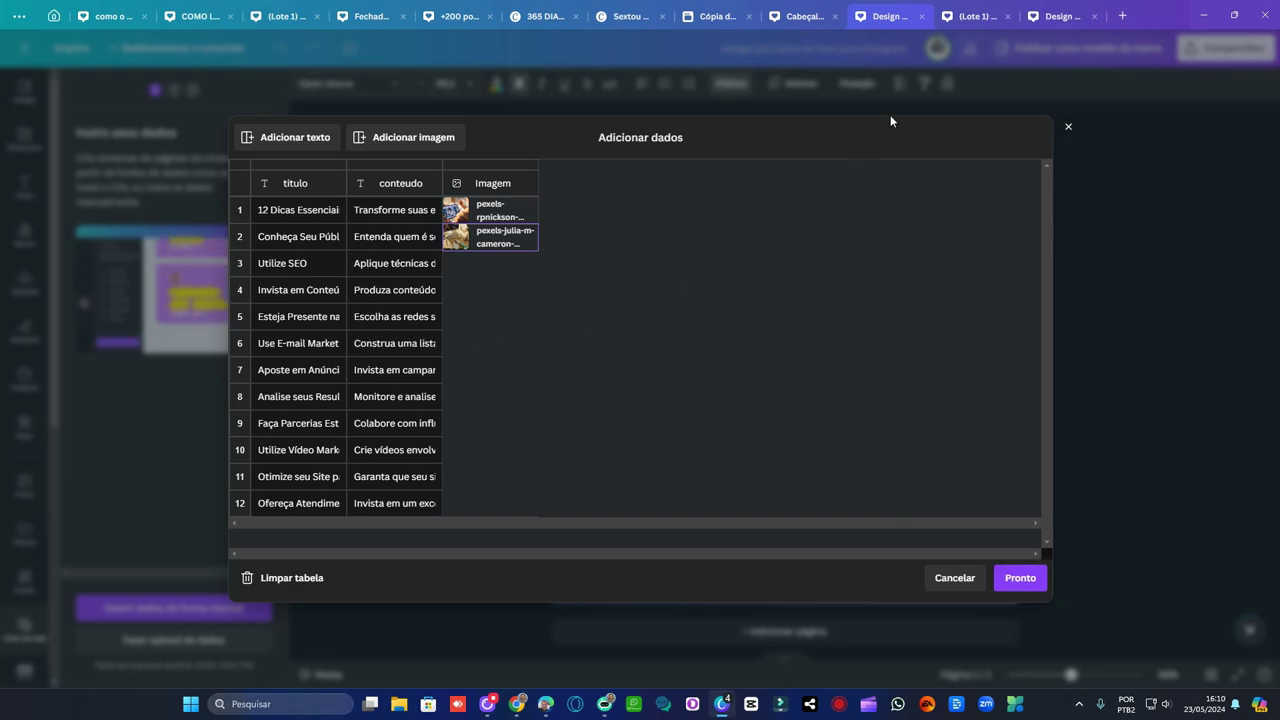
Open the generated (Lote 1) design and review the title, tip text and background photo on its first pages
{"action": "left_click", "coordinate": [985, 16]}
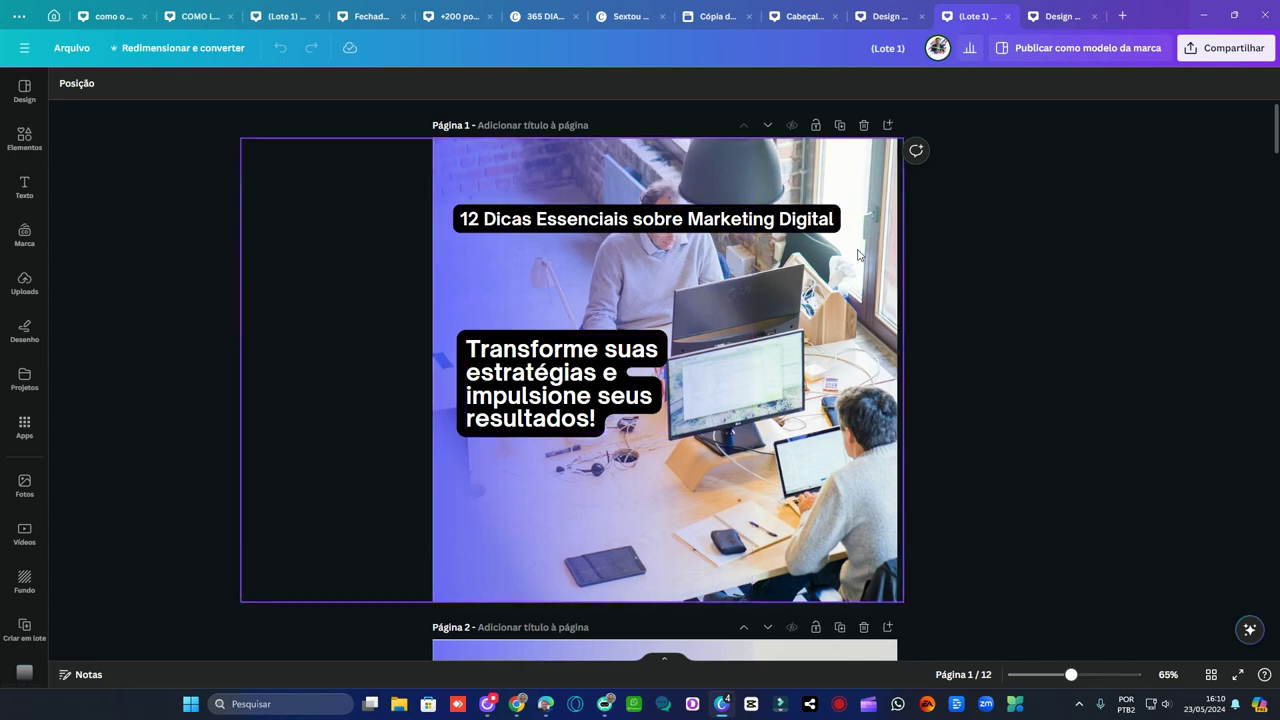
{"action": "scroll", "coordinate": [857, 254], "scroll_direction": "down", "scroll_amount": 6}
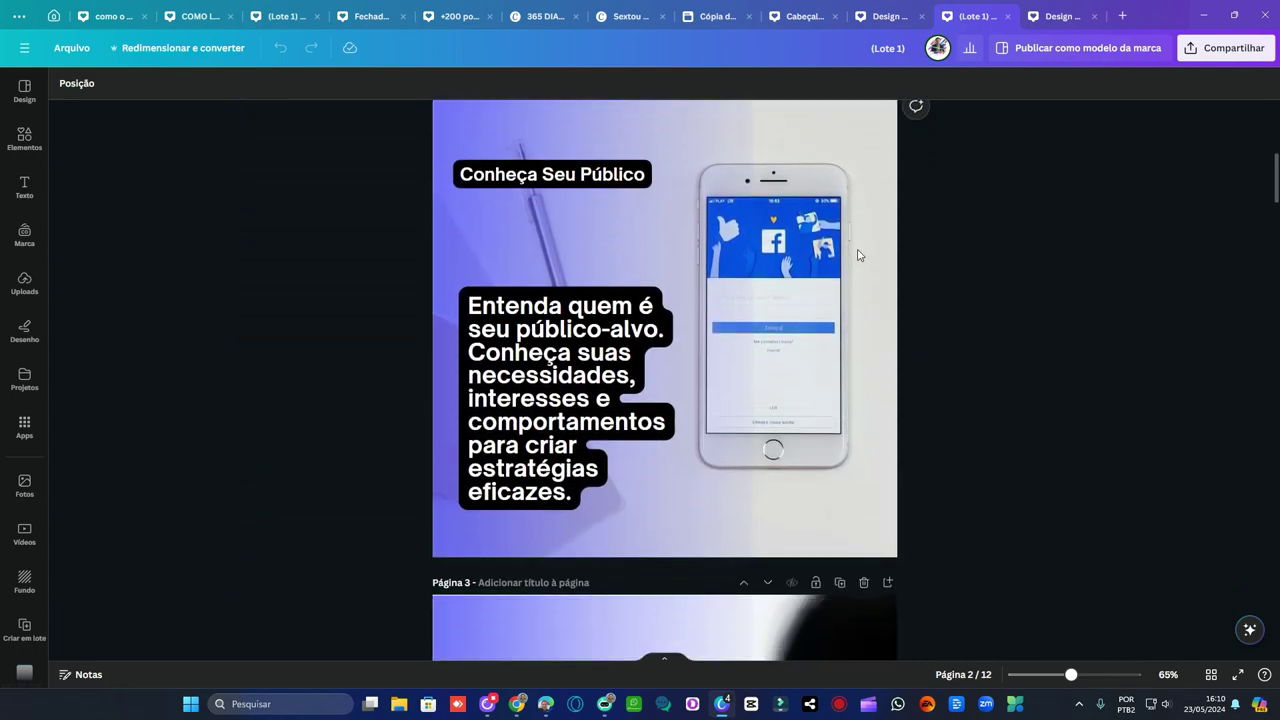
{"action": "scroll", "coordinate": [850, 266], "scroll_direction": "up", "scroll_amount": 6}
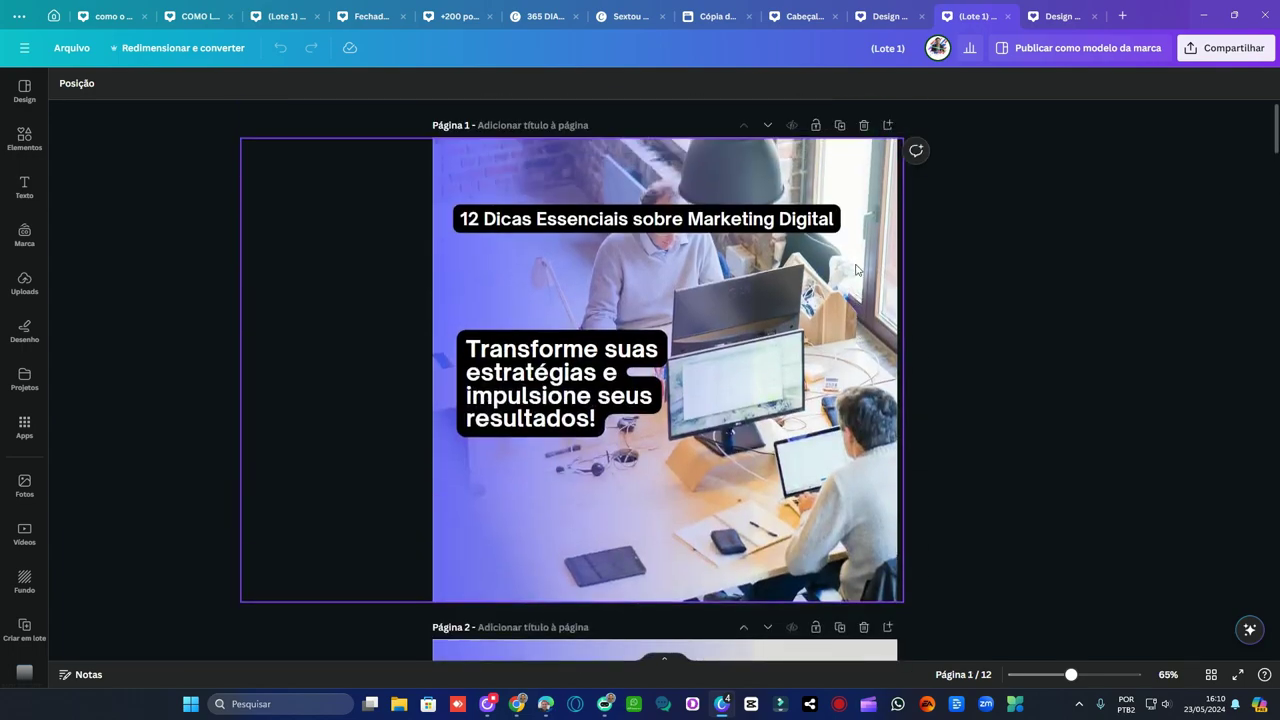
{"action": "scroll", "coordinate": [850, 265], "scroll_direction": "down", "scroll_amount": 2}
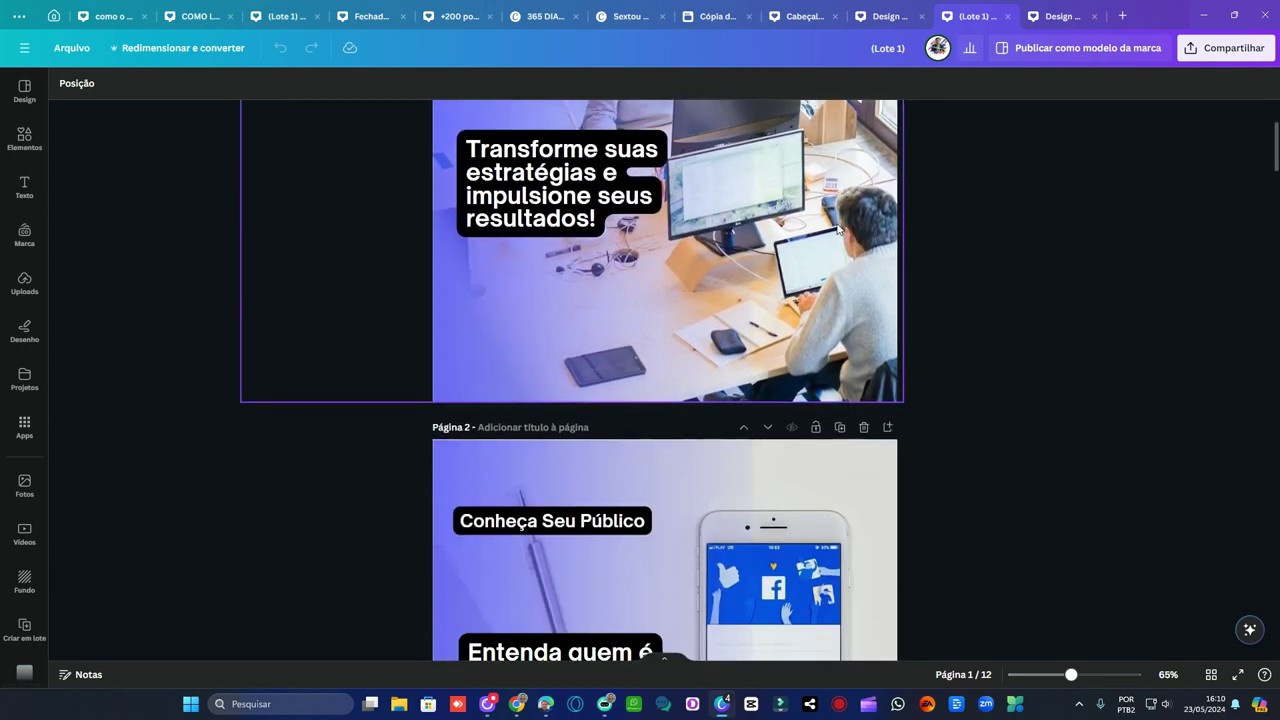
{"action": "scroll", "coordinate": [820, 261], "scroll_direction": "up", "scroll_amount": 2}
{"action": "scroll", "coordinate": [820, 261], "scroll_direction": "down", "scroll_amount": 5}
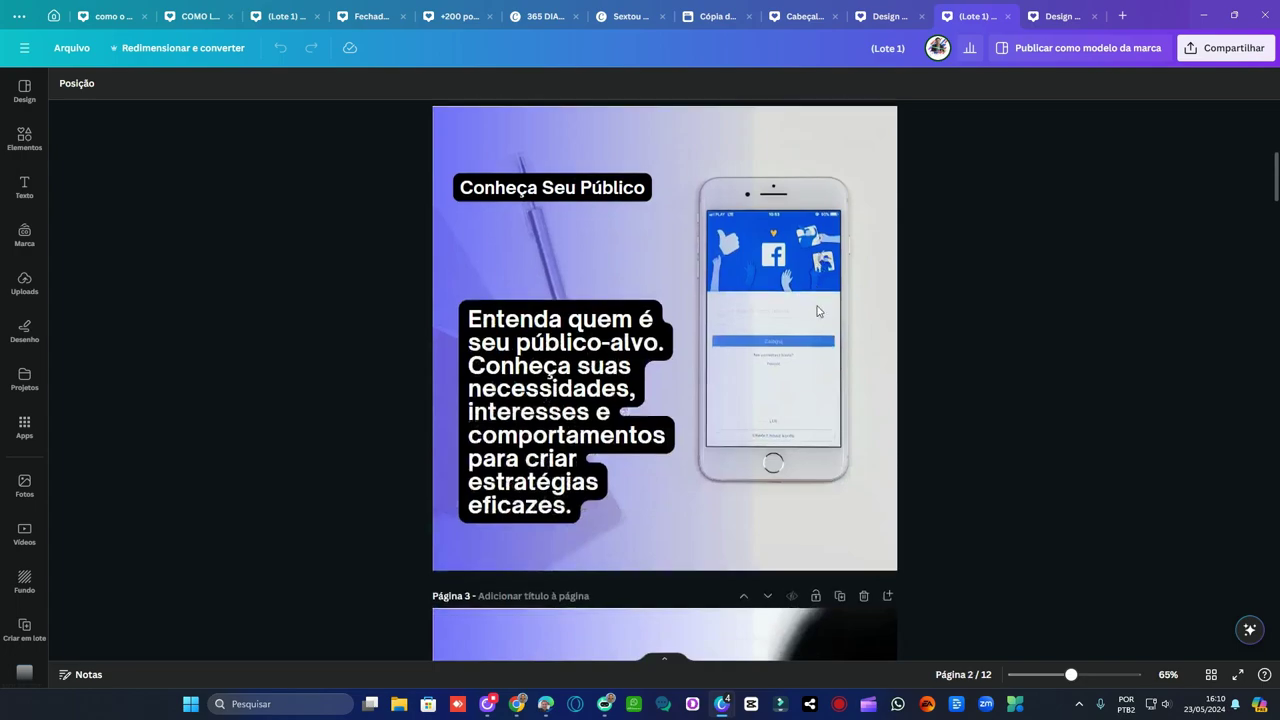
{"action": "scroll", "coordinate": [845, 321], "scroll_direction": "up", "scroll_amount": 3}
{"action": "scroll", "coordinate": [845, 321], "scroll_direction": "up", "scroll_amount": 3}
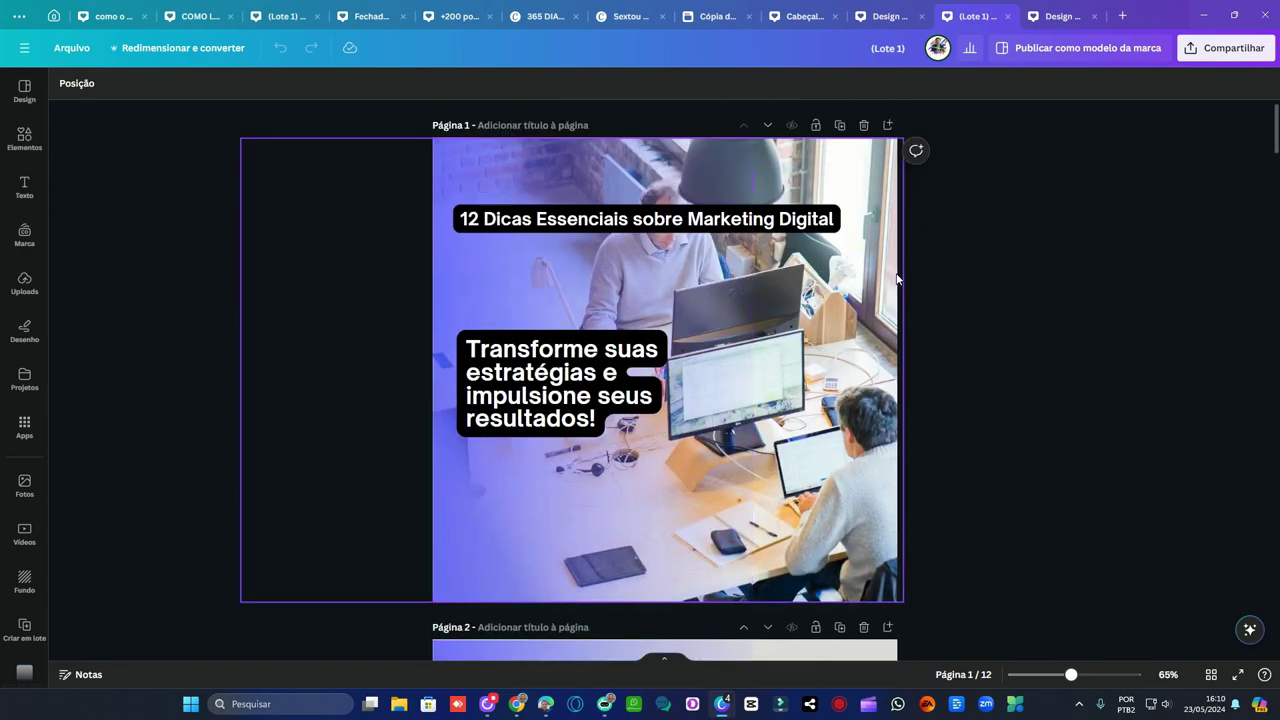
{"action": "scroll", "coordinate": [893, 280], "scroll_direction": "down", "scroll_amount": 2}
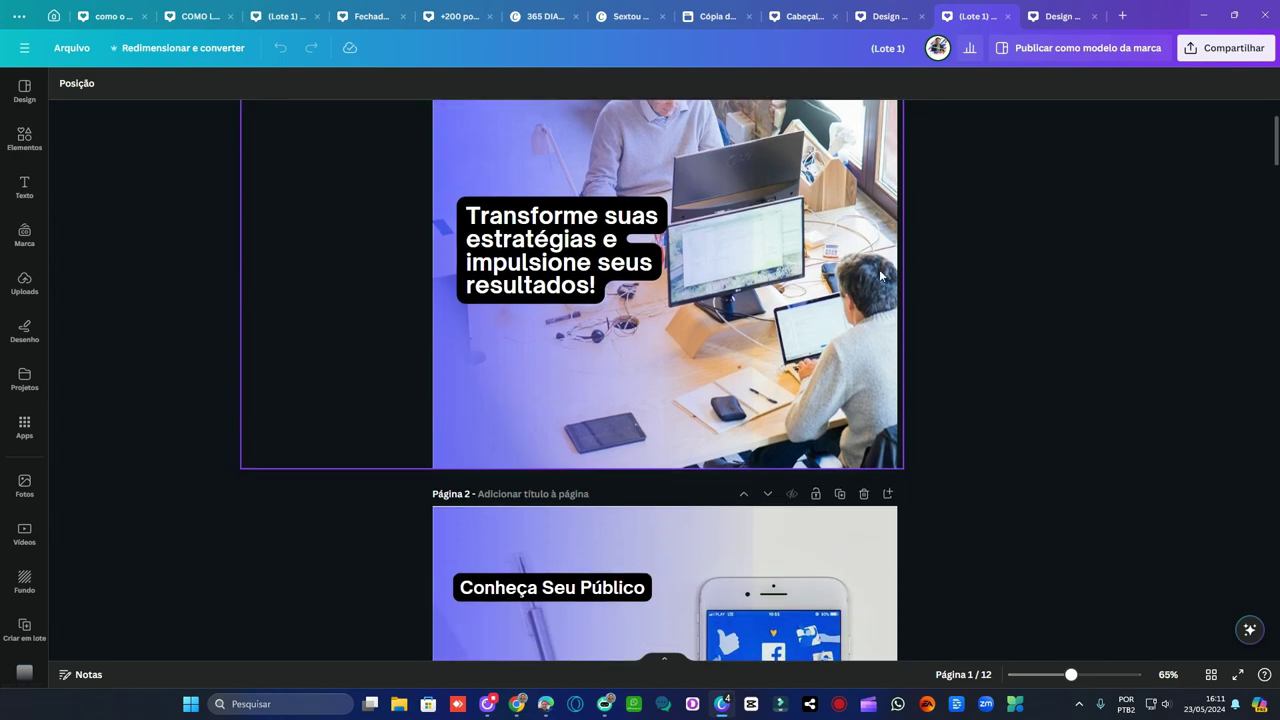
{"action": "scroll", "coordinate": [878, 290], "scroll_direction": "down", "scroll_amount": 1}
{"action": "scroll", "coordinate": [878, 290], "scroll_direction": "down", "scroll_amount": 2}
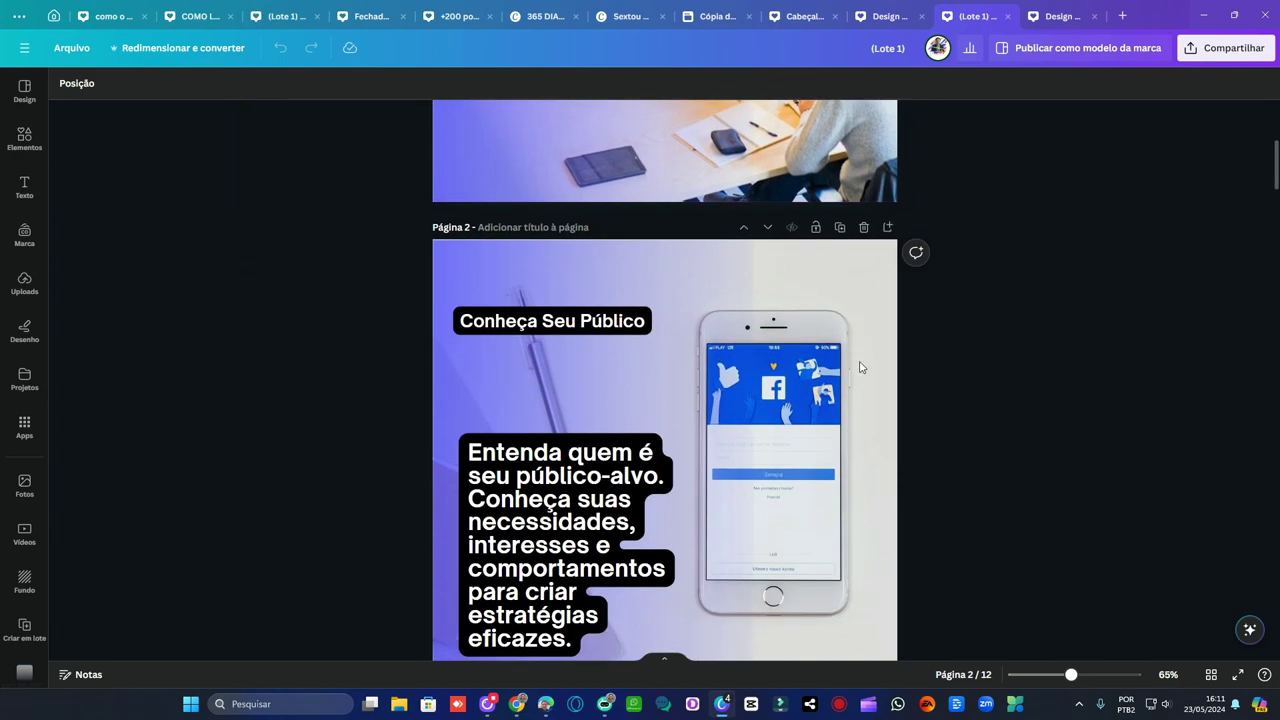
{"action": "scroll", "coordinate": [857, 340], "scroll_direction": "up", "scroll_amount": 4}
{"action": "scroll", "coordinate": [941, 329], "scroll_direction": "down", "scroll_amount": 6}
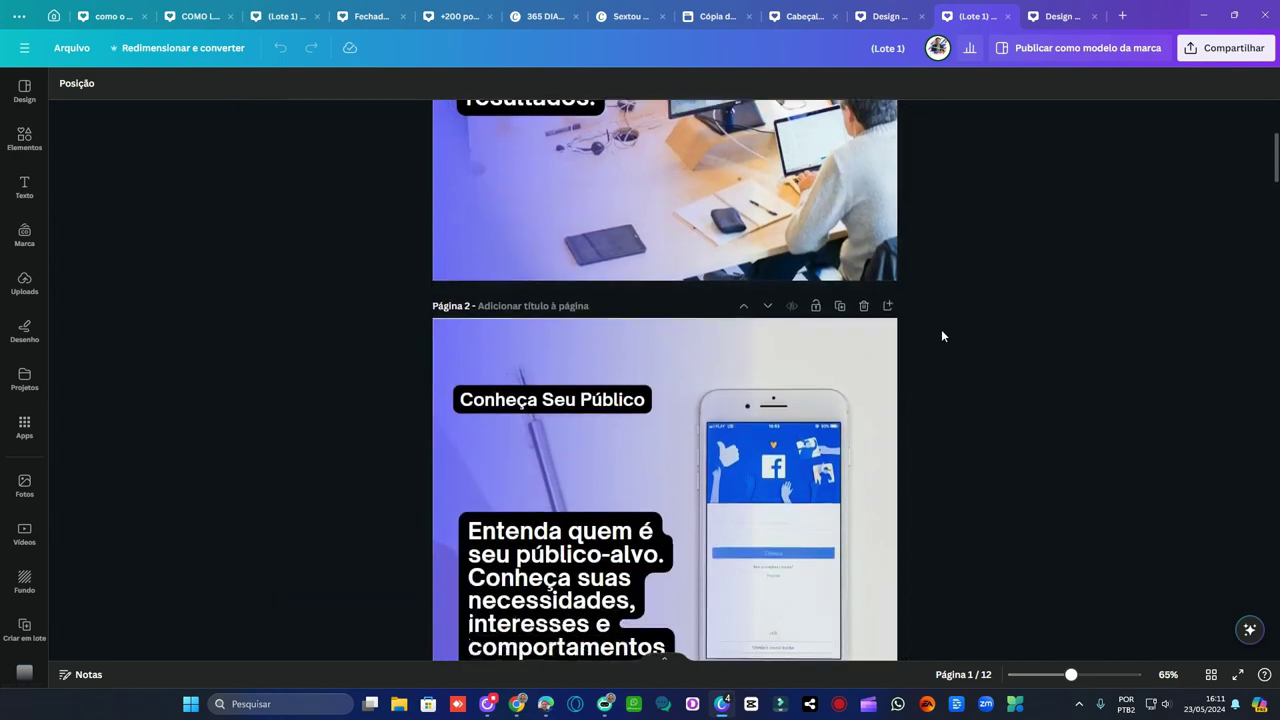
Replace the background of page 2, Conheça Seu Público, with the uploaded photo of a laptop showing the Facebook logo
{"action": "left_click", "coordinate": [24, 285]}
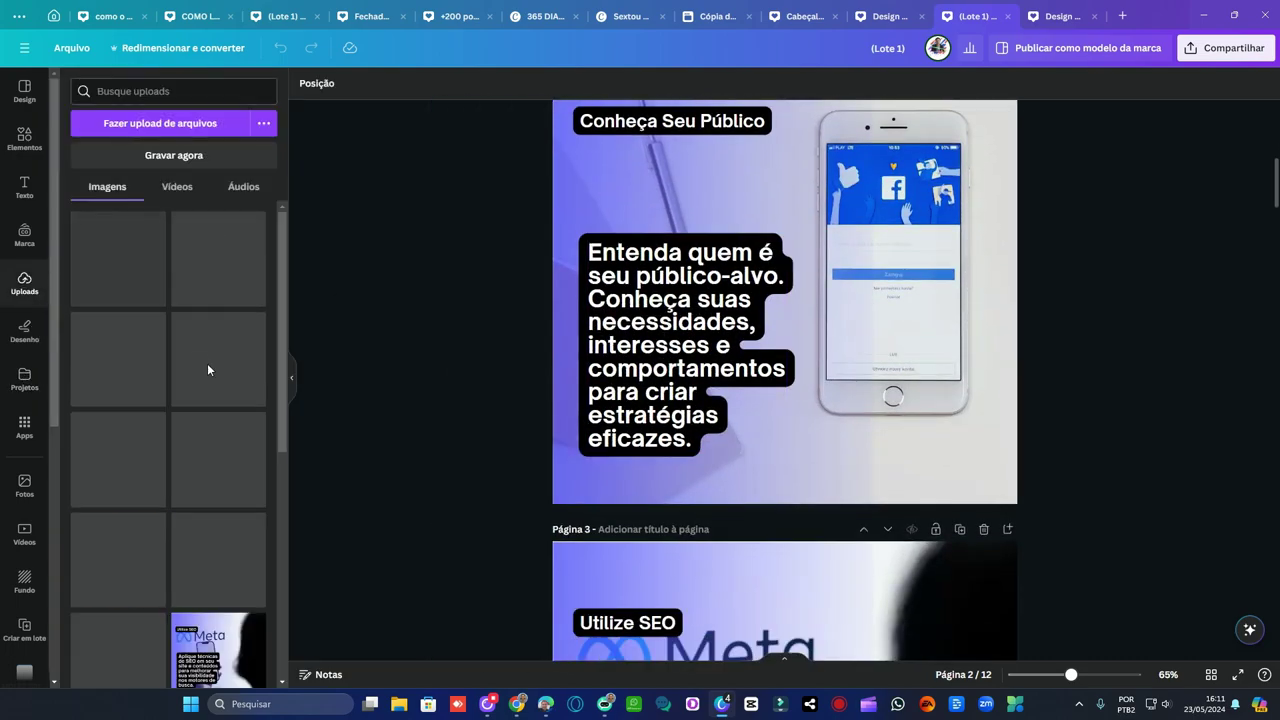
{"action": "scroll", "coordinate": [200, 364], "scroll_direction": "down", "scroll_amount": 8}
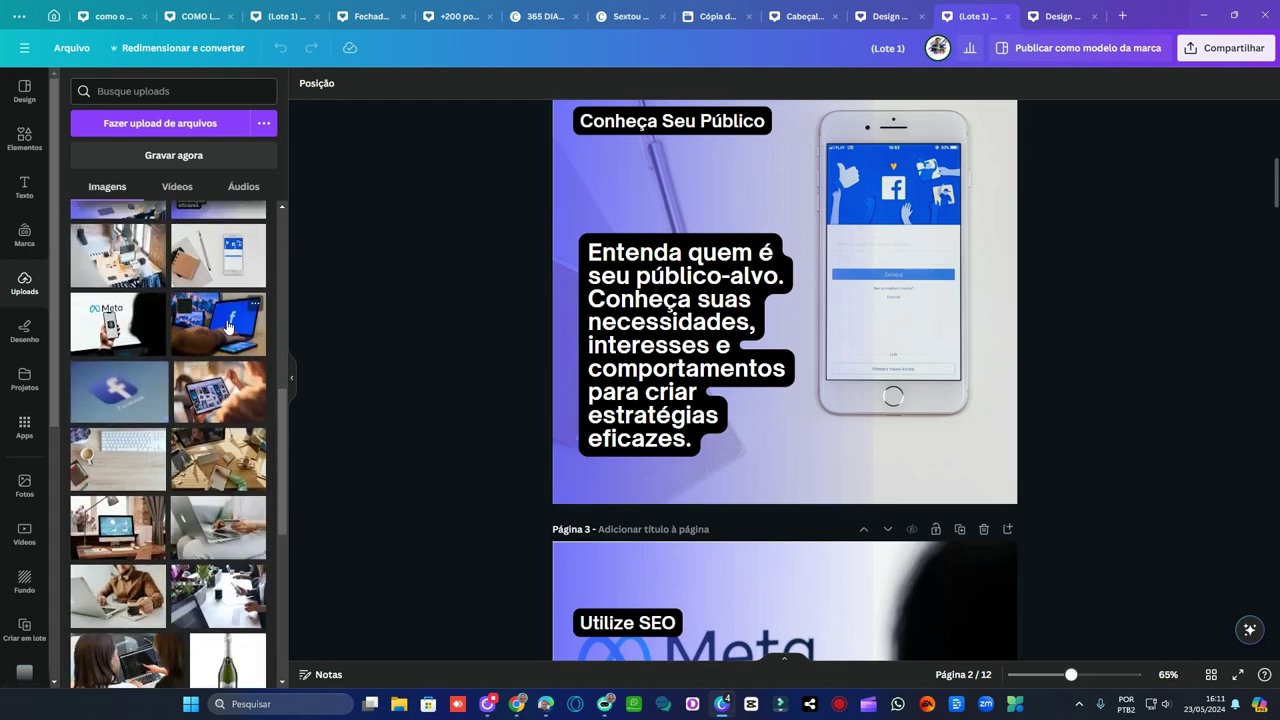
{"action": "left_click", "coordinate": [228, 326]}
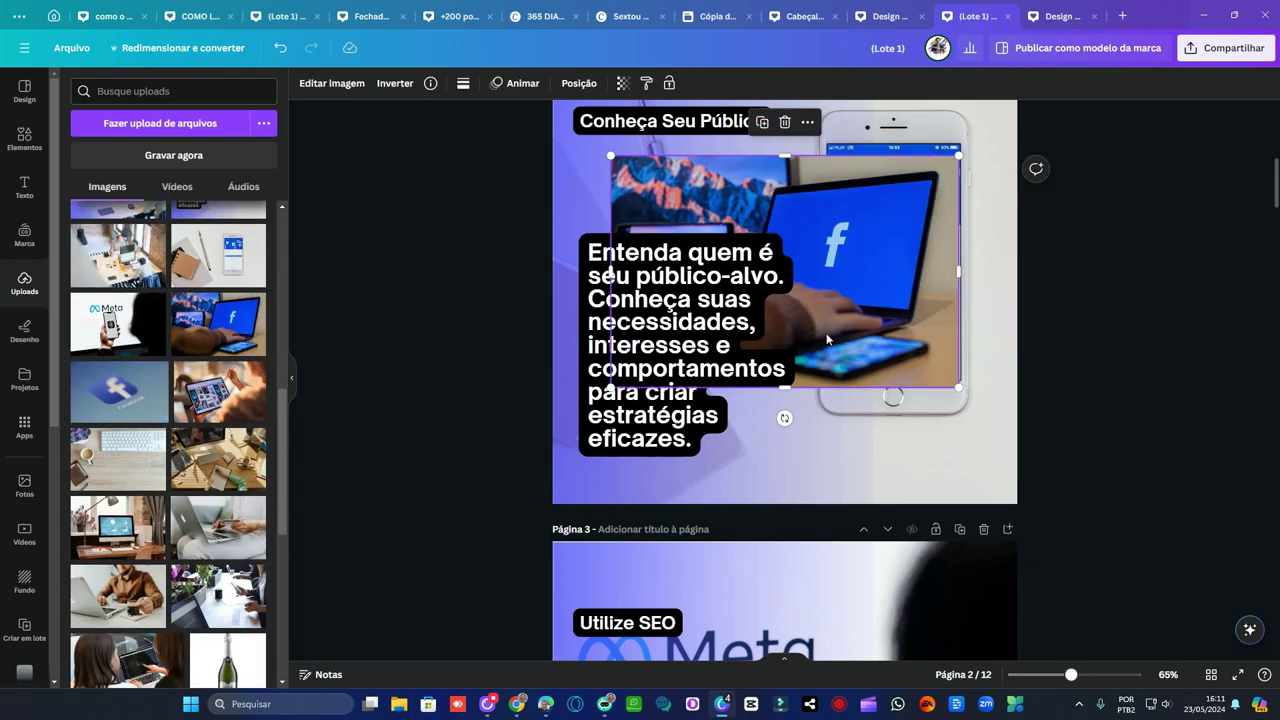
{"action": "right_click", "coordinate": [865, 238]}
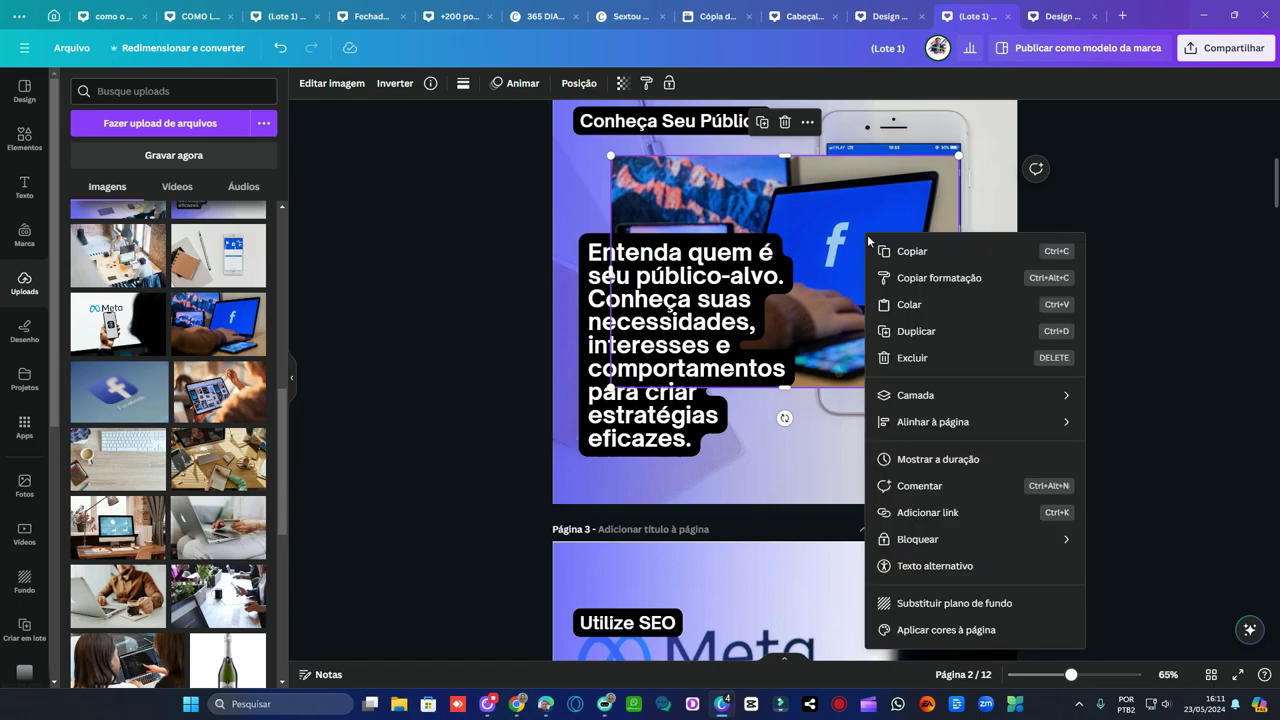
{"action": "left_click", "coordinate": [954, 603]}
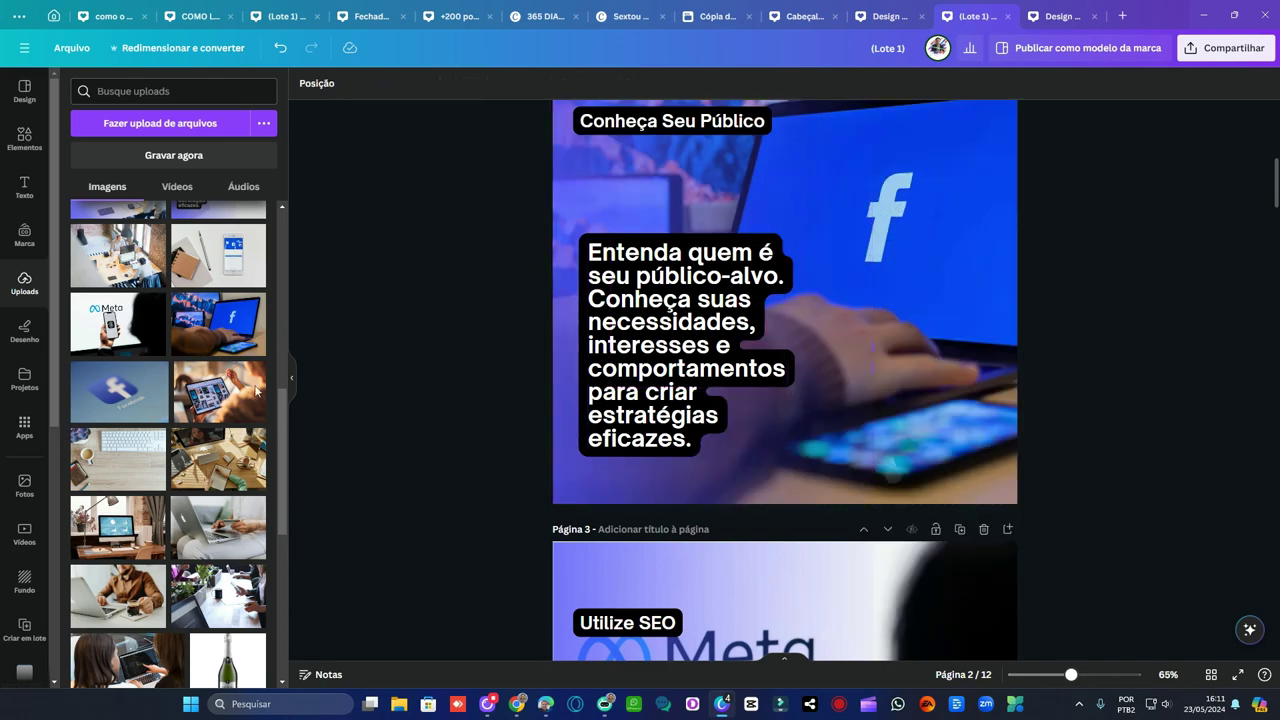
Replace the background of page 3, Utilize SEO, with the uploaded photo of hands using a tablet and stylus
{"action": "scroll", "coordinate": [840, 408], "scroll_direction": "down", "scroll_amount": 2}
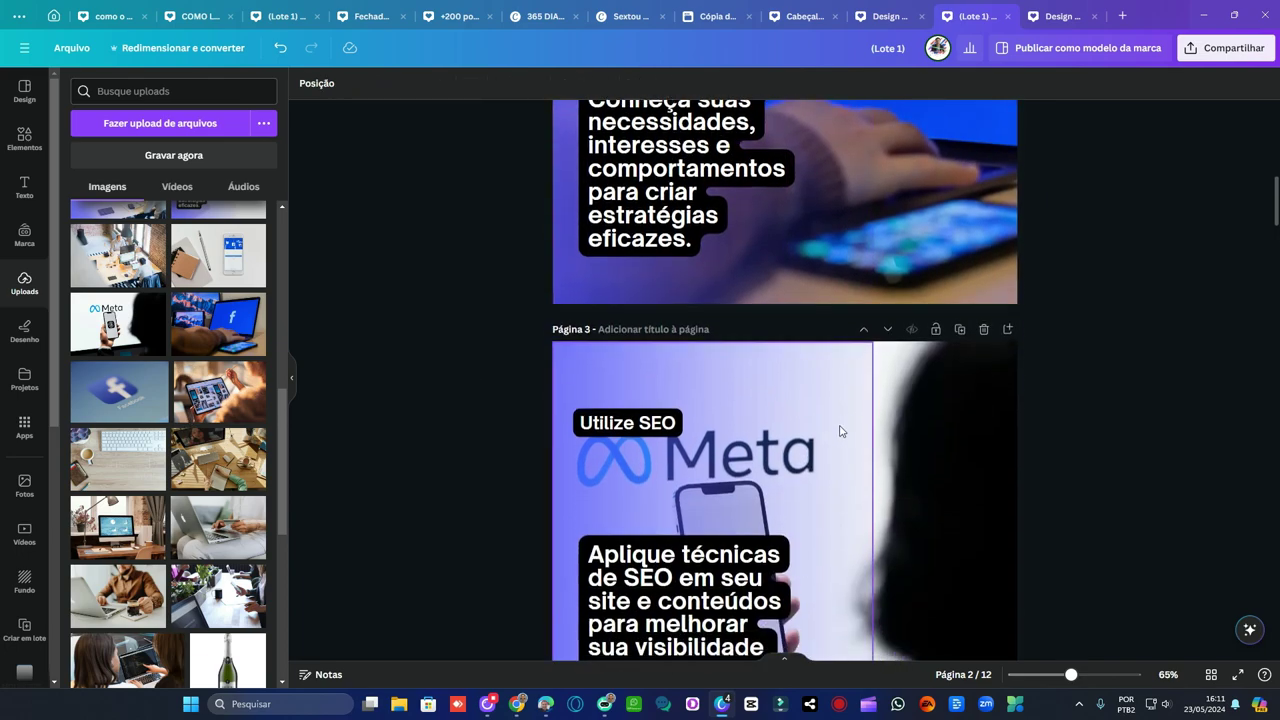
{"action": "left_click", "coordinate": [212, 385]}
{"action": "scroll", "coordinate": [954, 360], "scroll_direction": "down", "scroll_amount": 2}
{"action": "right_click", "coordinate": [885, 365]}
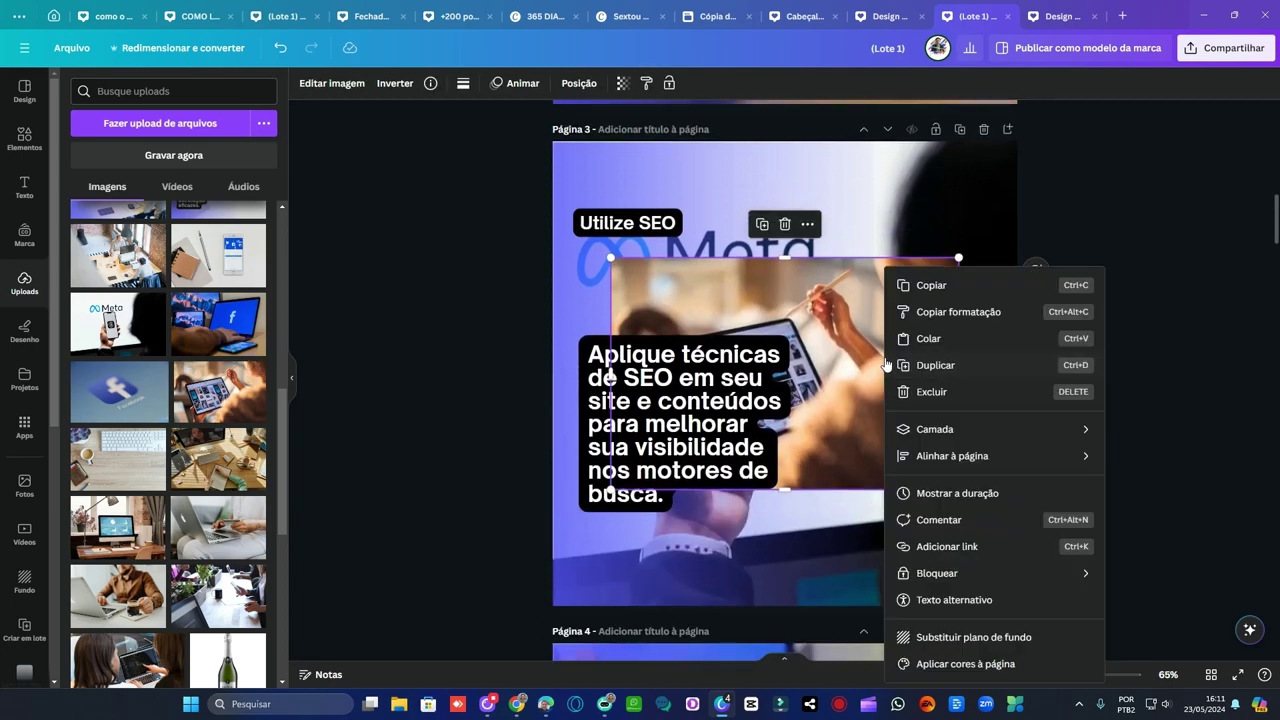
{"action": "left_click", "coordinate": [985, 640]}
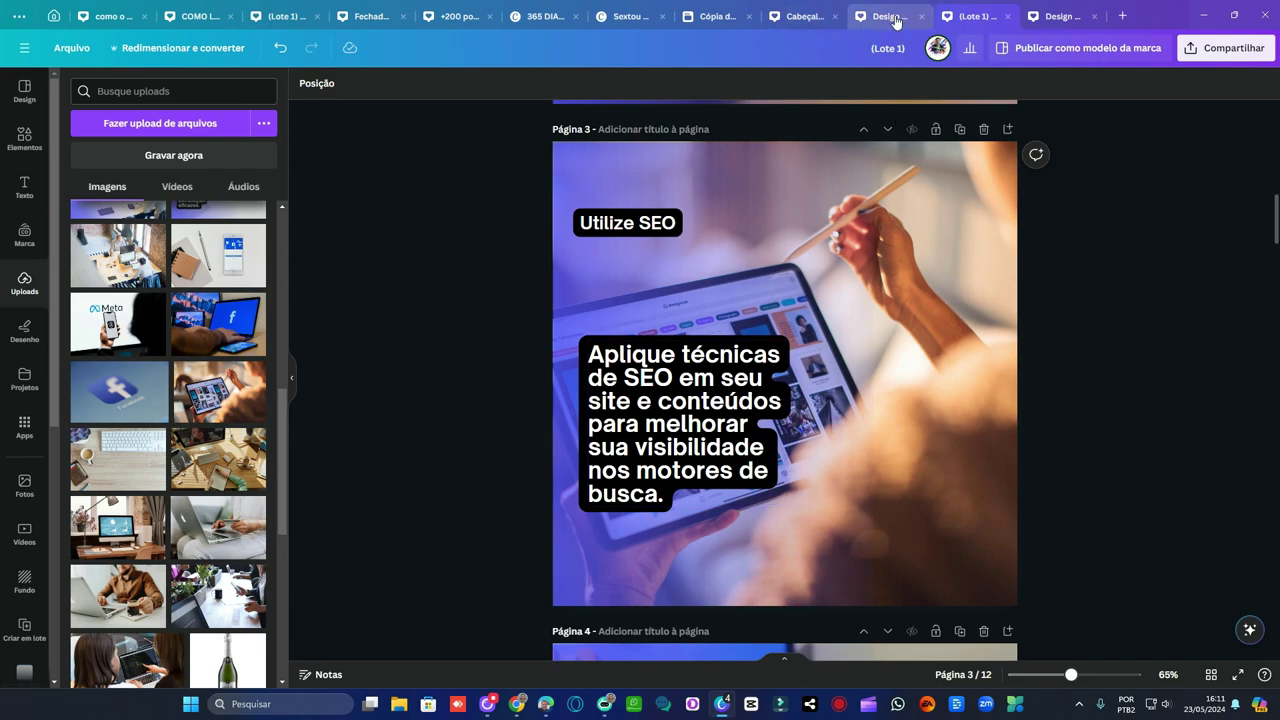
Check the image column in the original design's bulk data table, and inspect the gradient and background layers on page 3 of (Lote 1)
{"action": "left_click", "coordinate": [870, 17]}
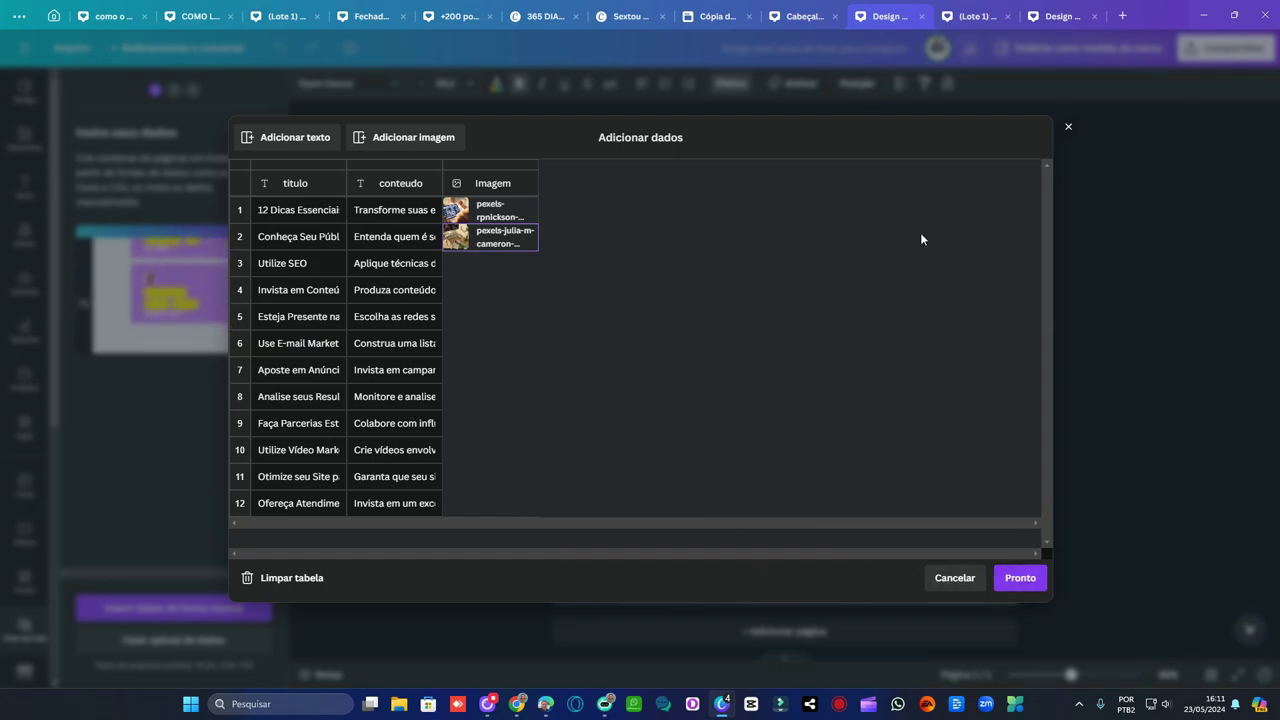
{"action": "left_click", "coordinate": [980, 17]}
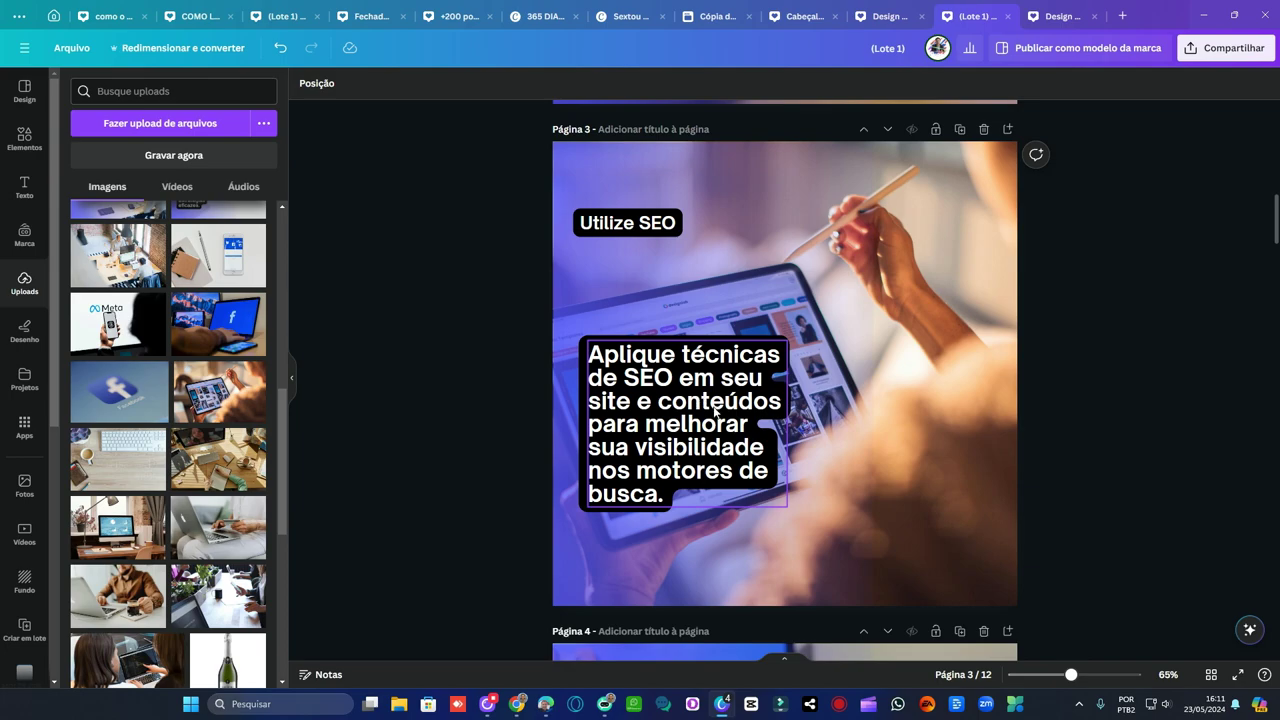
{"action": "left_click", "coordinate": [822, 256]}
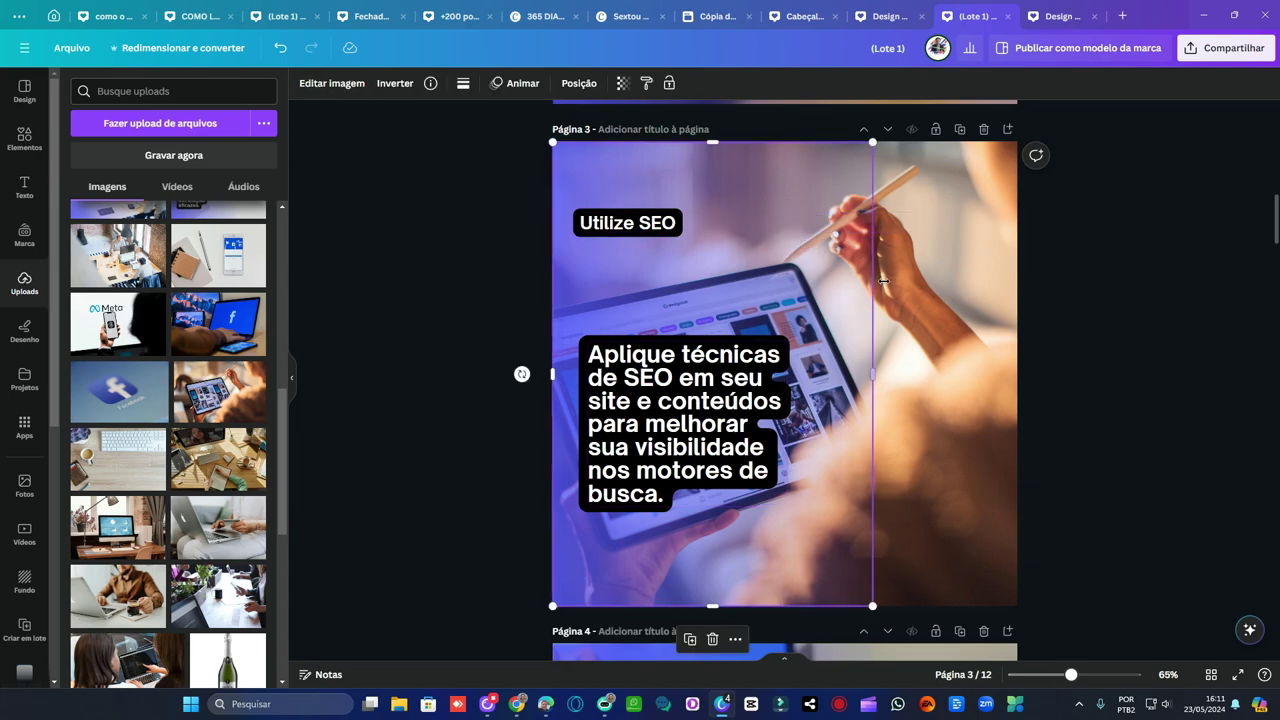
{"action": "left_click", "coordinate": [957, 270]}
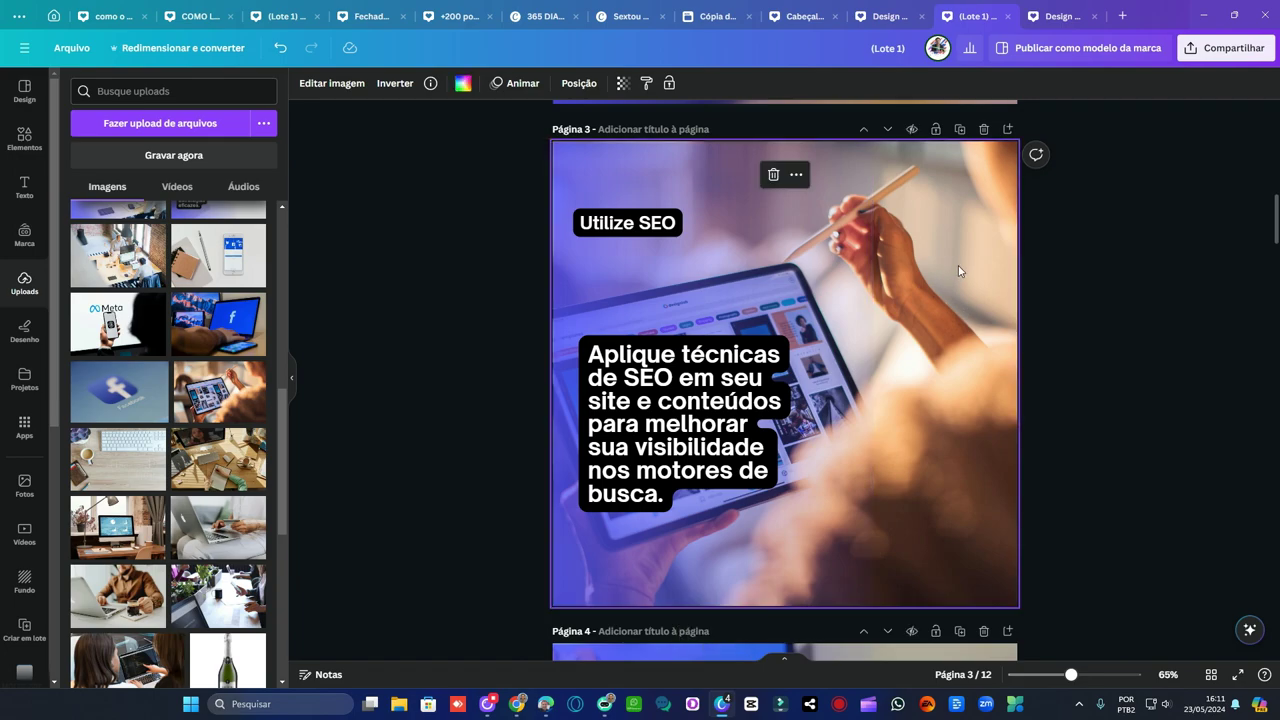